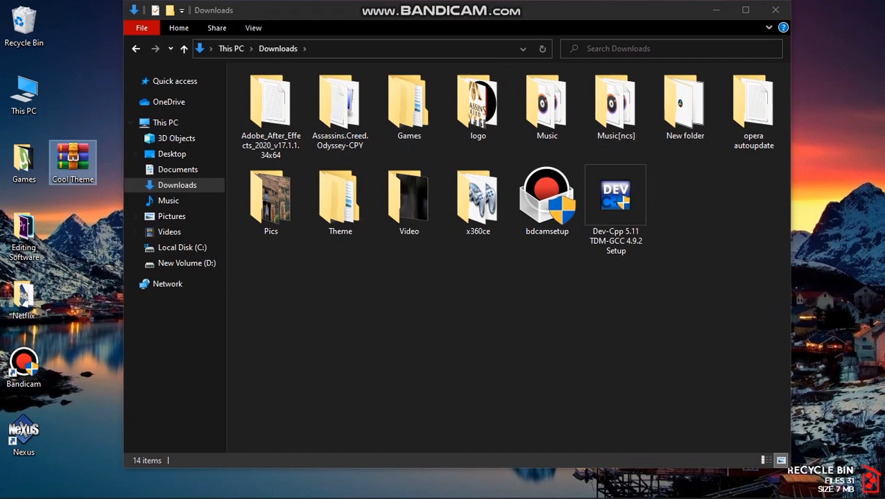
Extract the Cool Theme folder from the Cool Theme archive onto the desktop, then close the archive
left_click(775, 9)
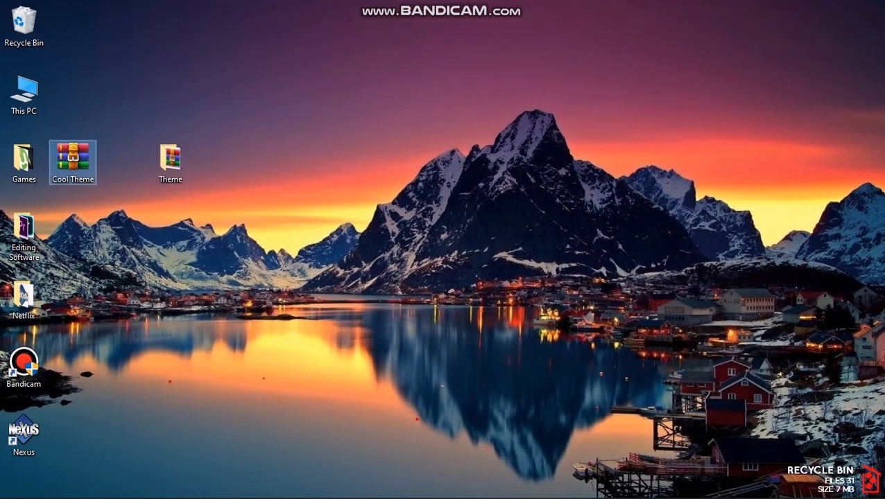
right_click(73, 161)
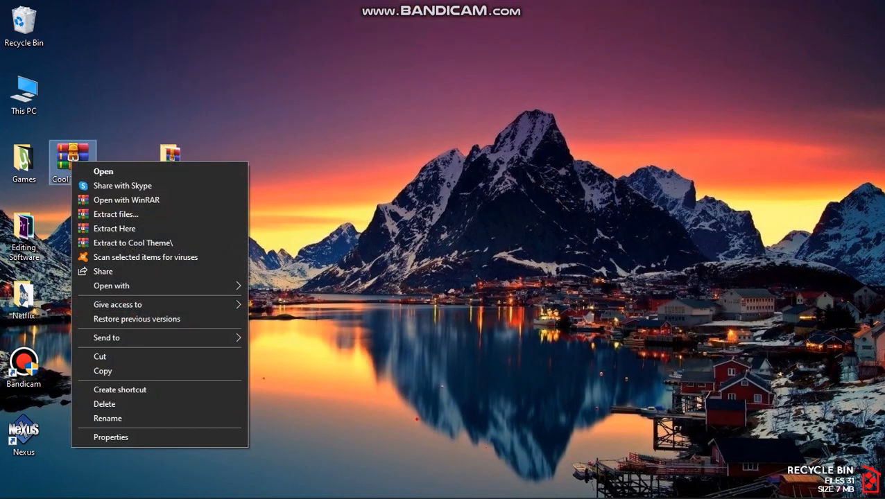
left_click(128, 149)
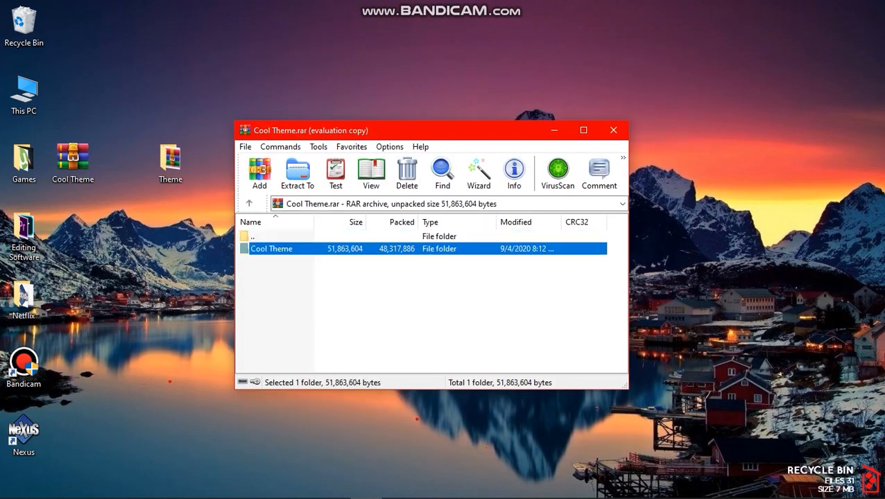
right_click(320, 247)
left_click(305, 249)
left_click_drag(271, 249, 219, 27)
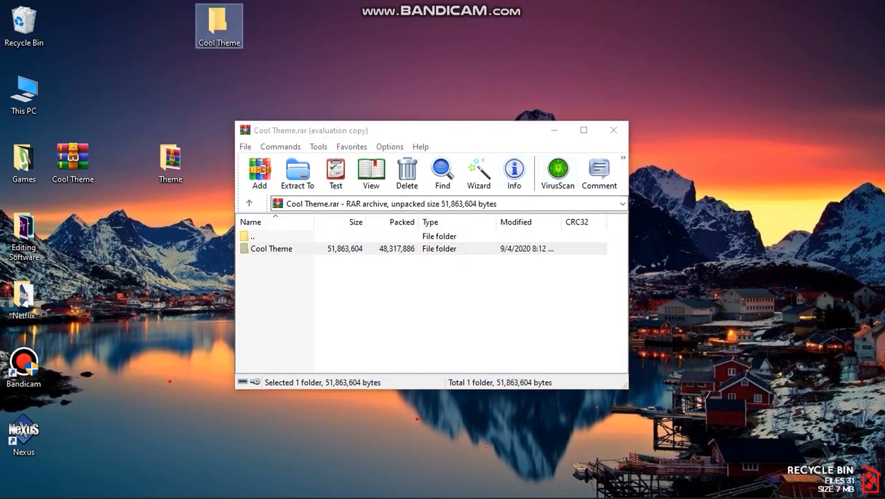
left_click(613, 130)
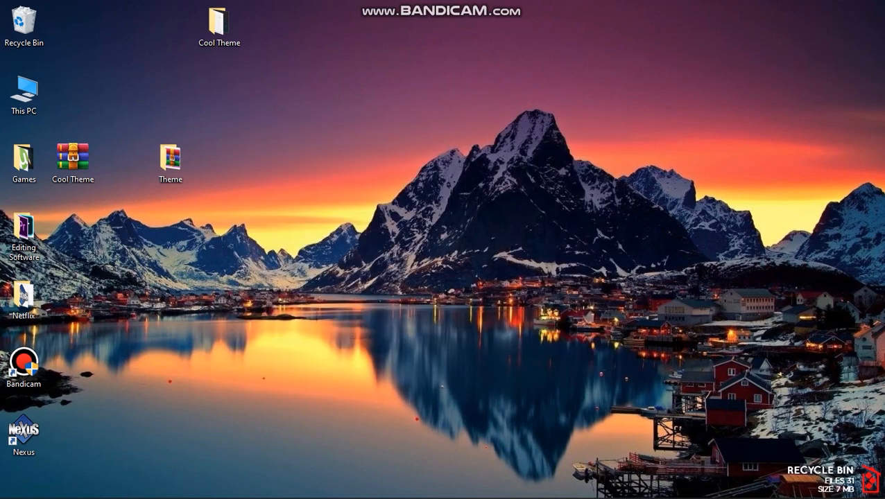
Open the 1. Rainmeter folder inside the extracted Cool Theme folder
double_click(219, 26)
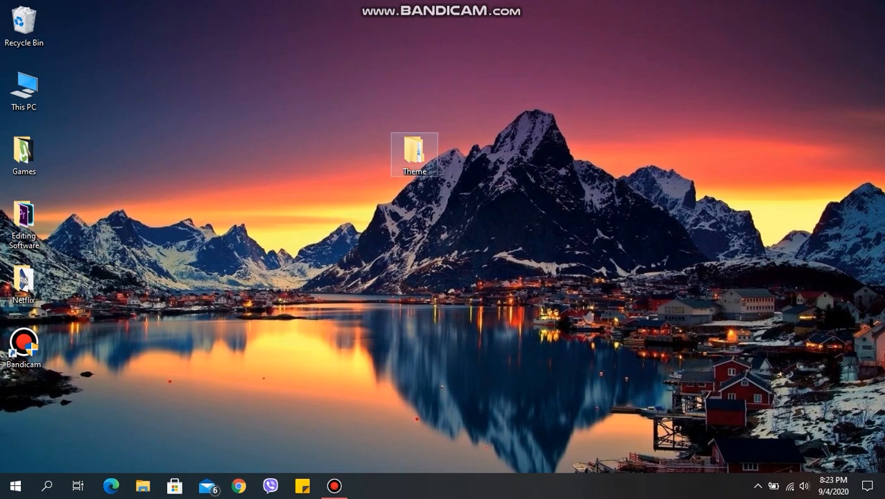
double_click(414, 154)
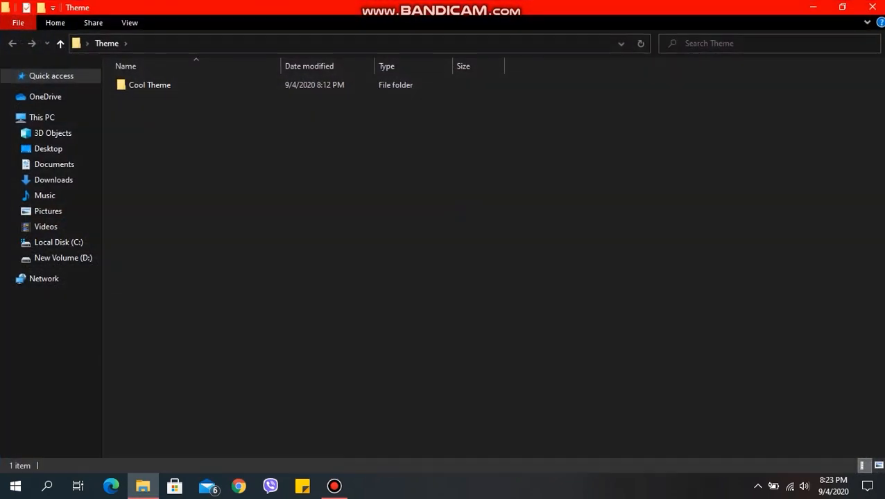
double_click(149, 84)
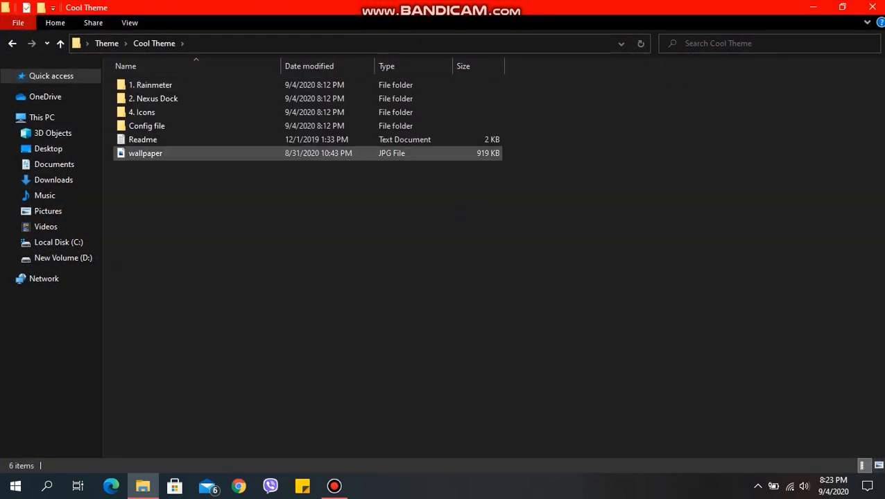
double_click(151, 85)
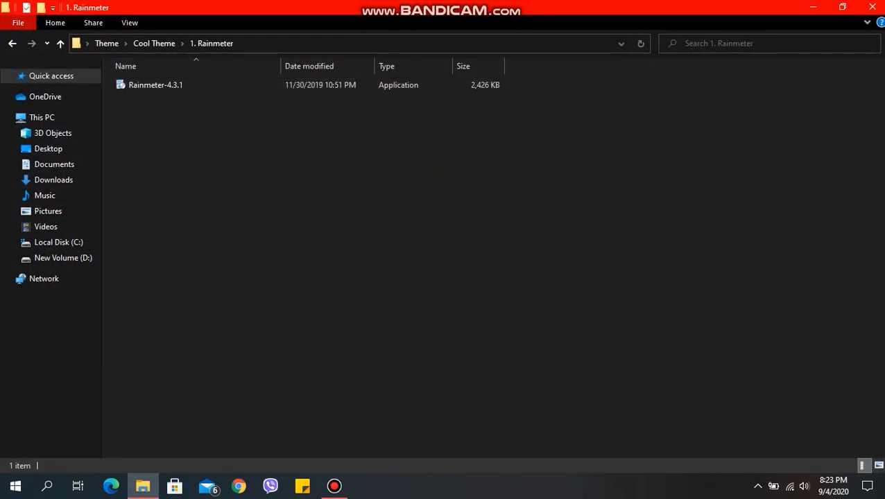
Install Rainmeter-4.3.1 as a standard installation in C:\Program Files\Rainmeter with the default options and run it on completion
left_click(156, 85)
double_click(155, 85)
left_click(448, 272)
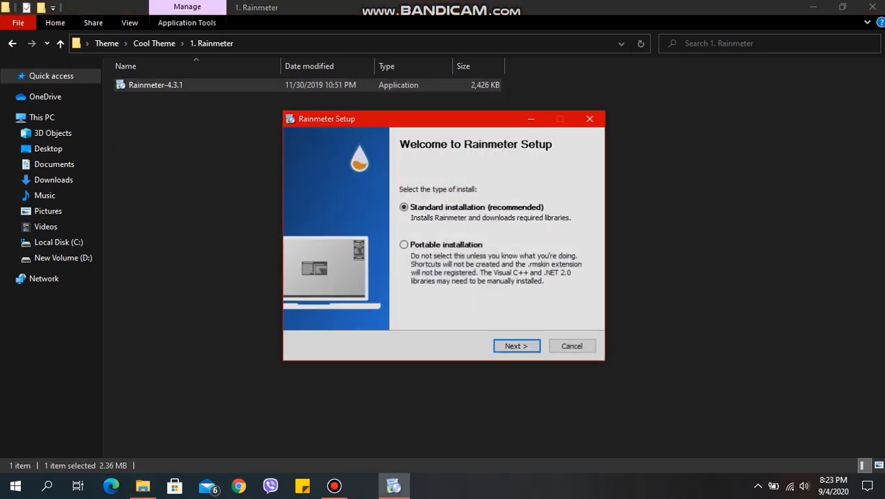
left_click(518, 347)
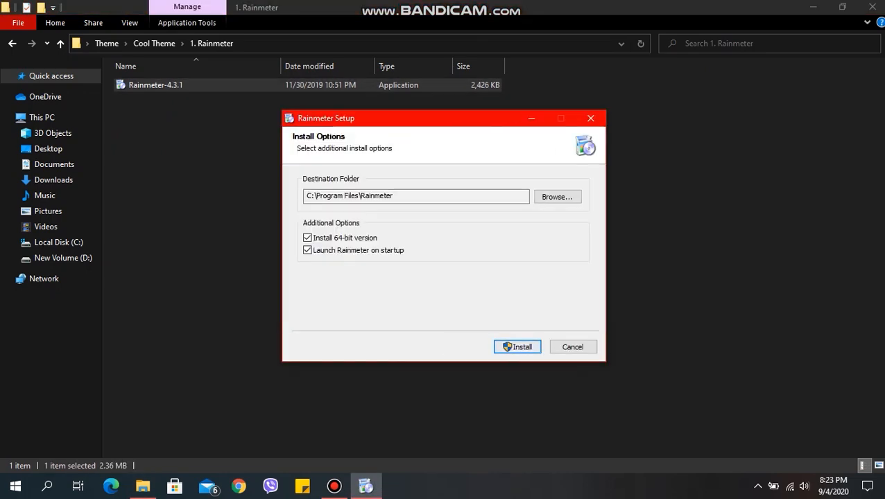
left_click(518, 347)
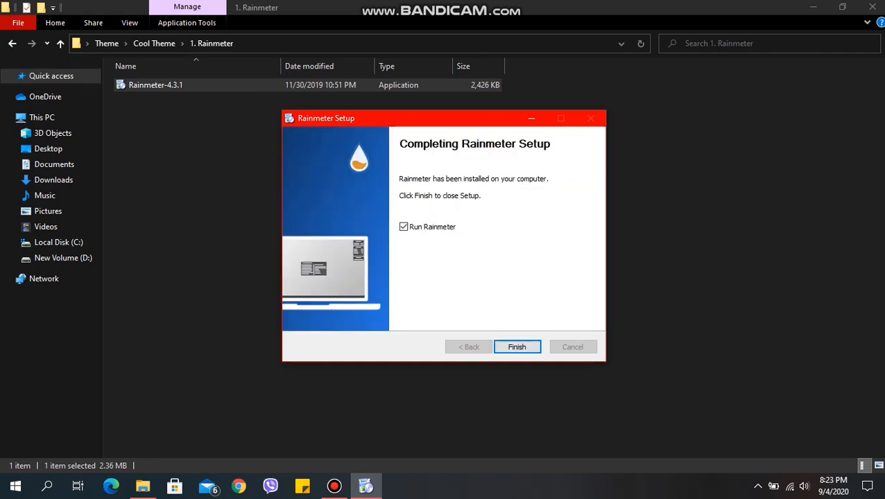
key("Return")
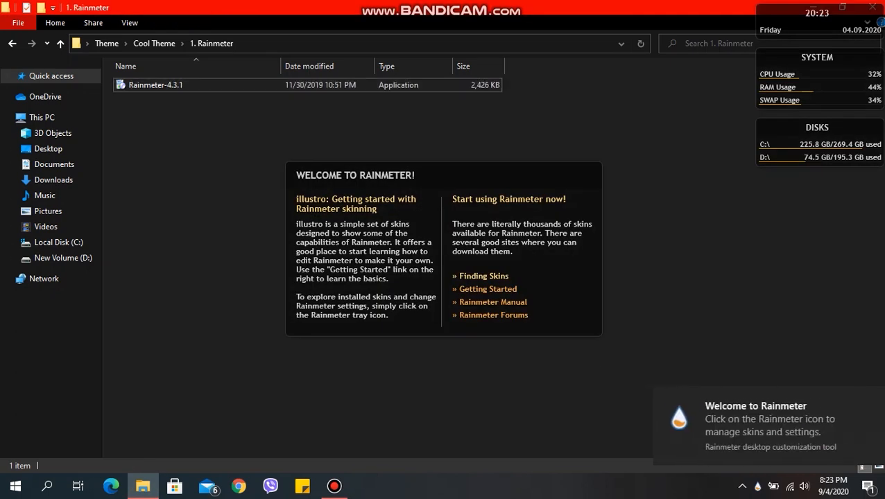
Launch NexusSetup from the 2. Nexus Dock folder of Cool Theme
key("BackSpace")
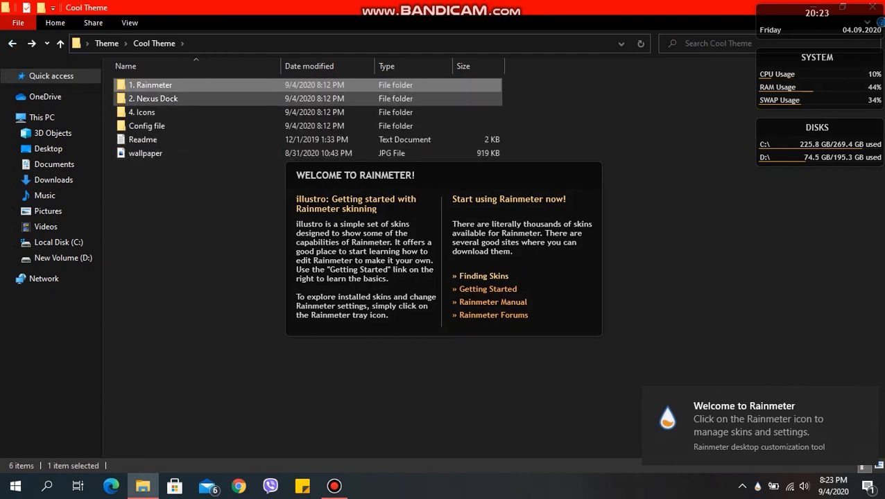
double_click(153, 99)
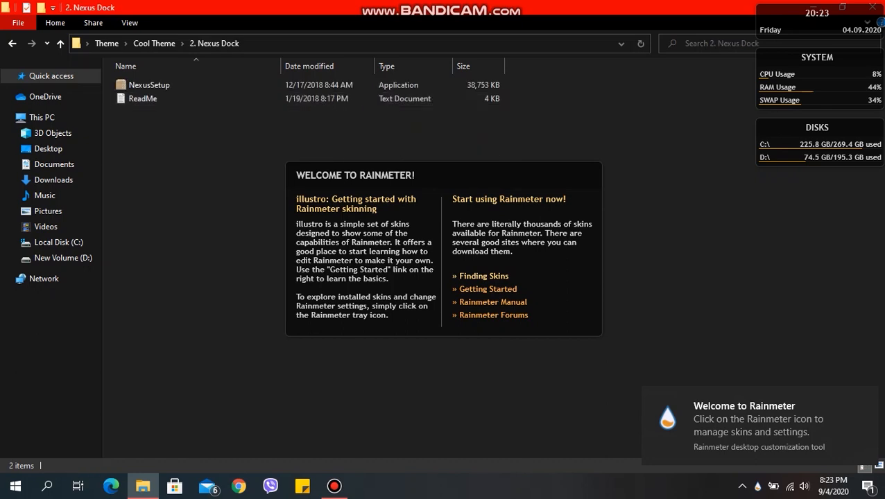
left_click(149, 84)
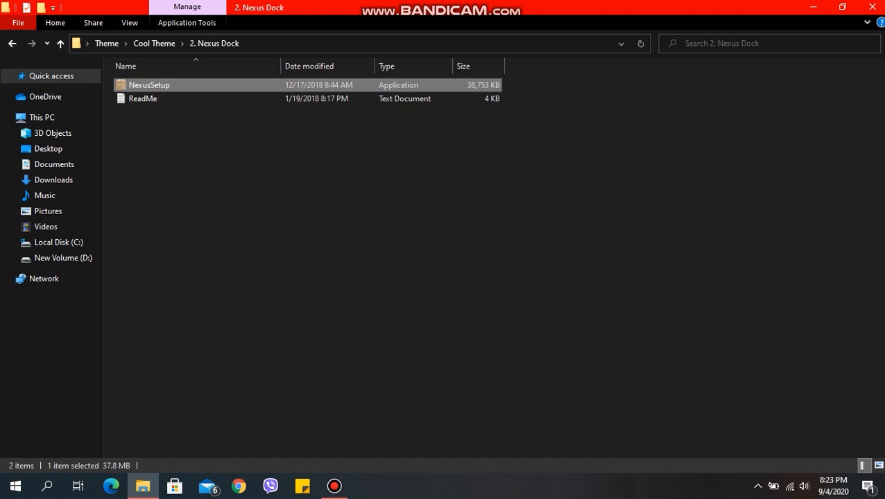
key("Return")
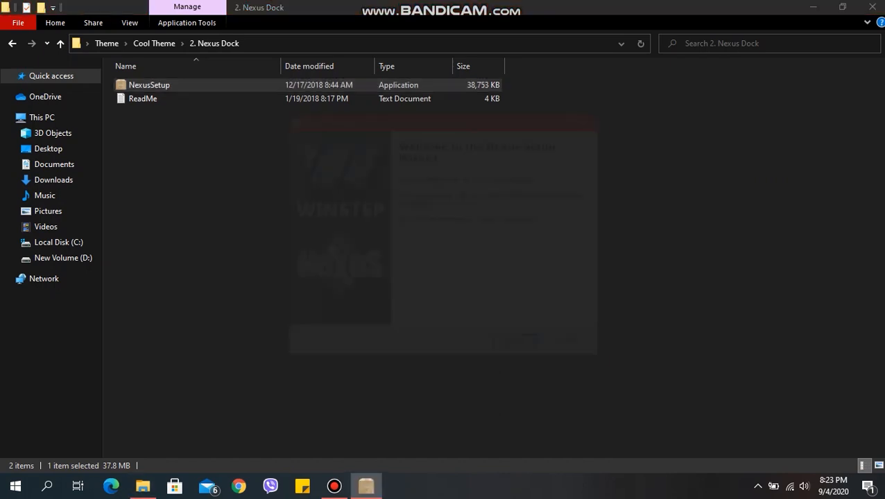
Accept the Nexus licence, install into C:\Program Files (x86)\Winstep with the Winstep Start menu folder, and launch Nexus on completion
key("Return")
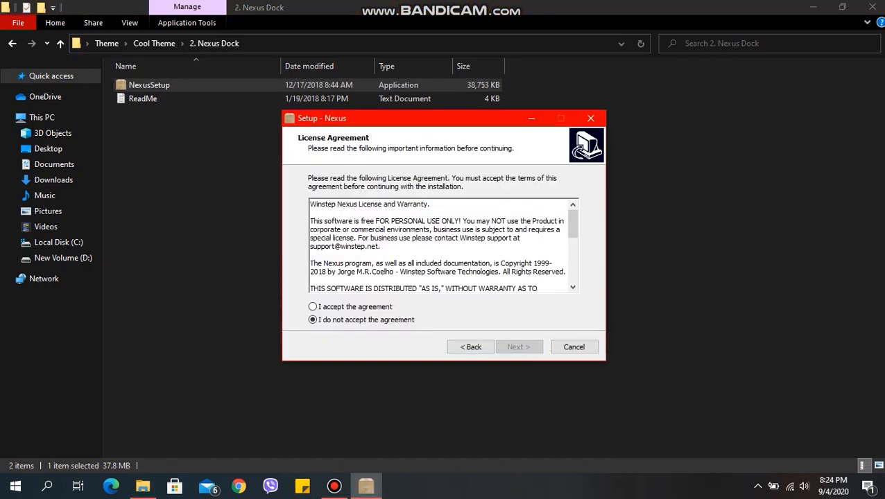
key("alt+a")
key("Return")
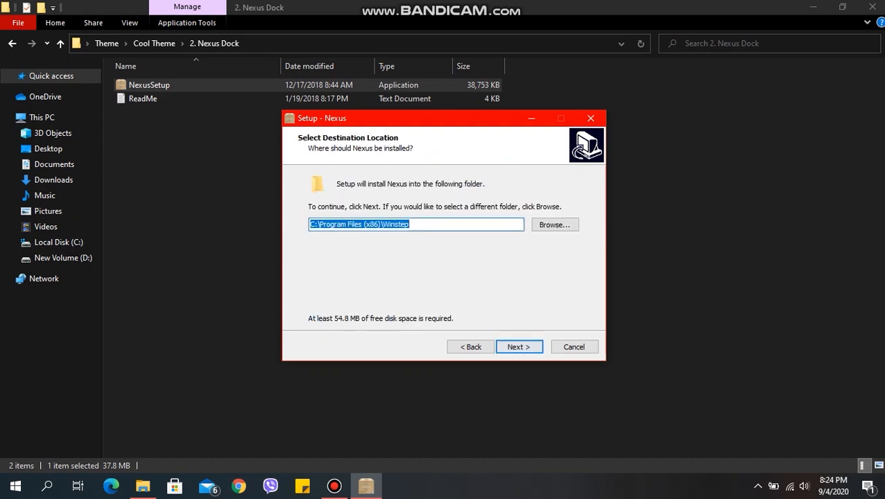
key("Return")
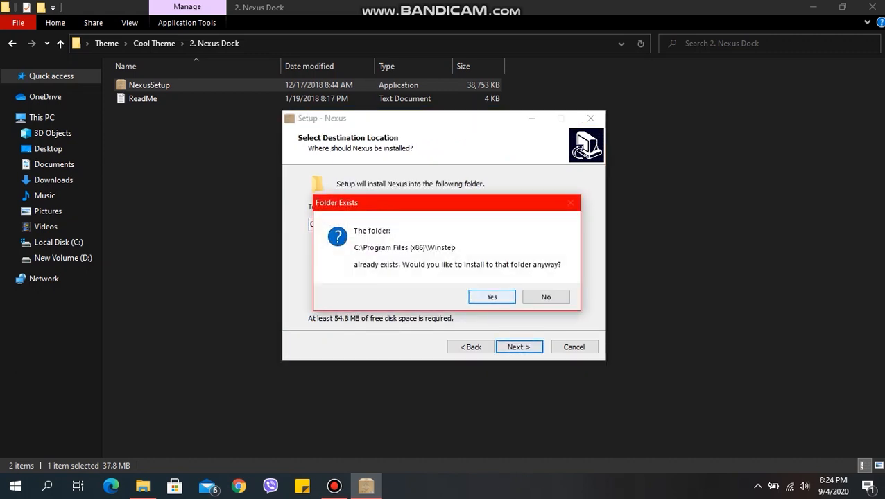
key("Return")
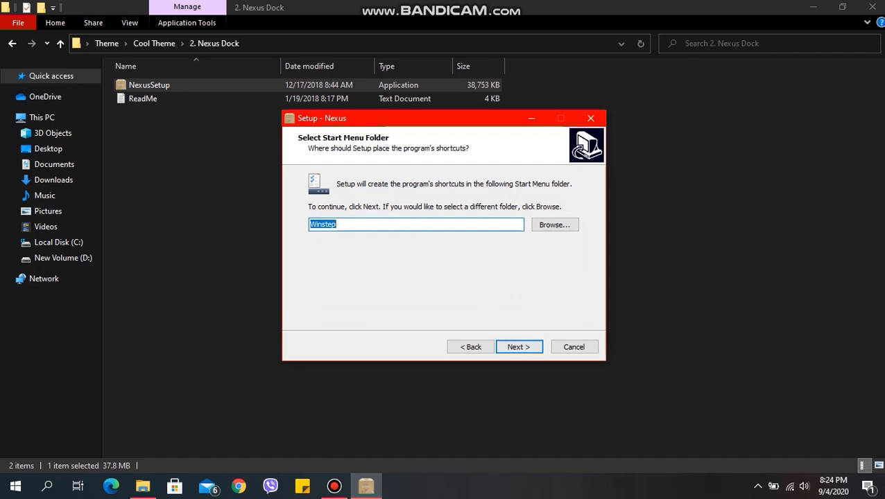
key("Return")
key("Return")
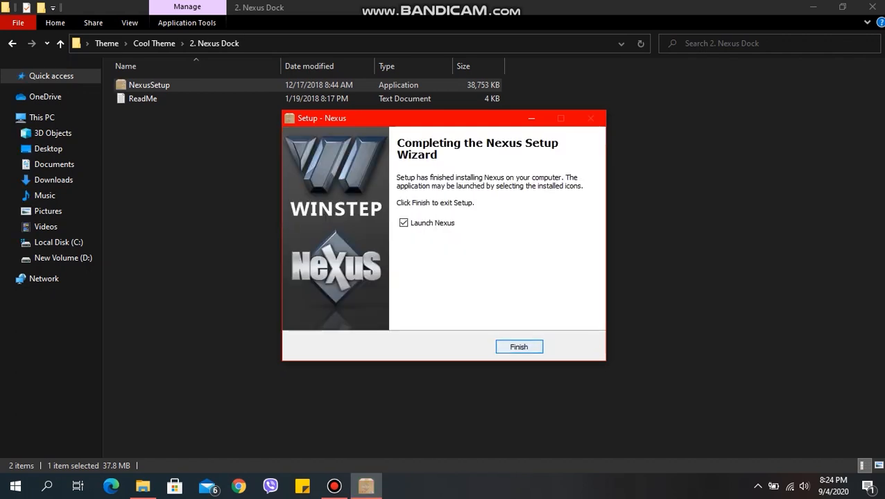
key("Return")
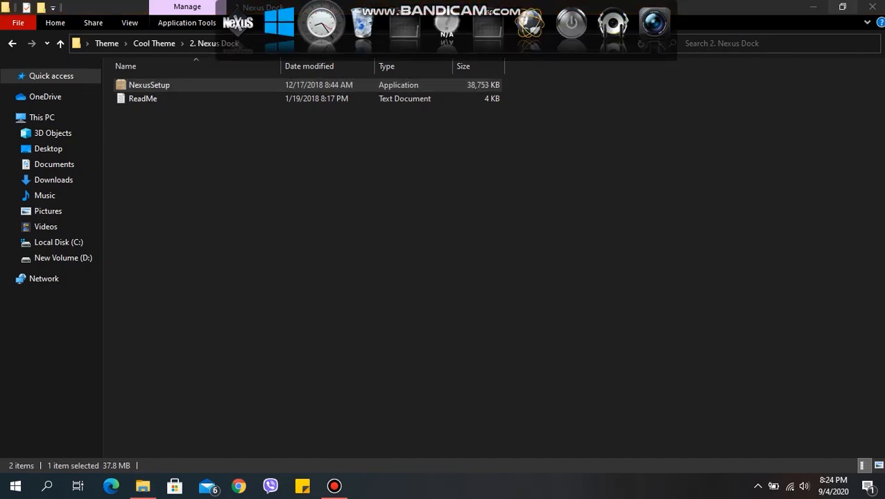
Minimize the file window, open the Manage Rainmeter window and minimize it as well
left_click(812, 7)
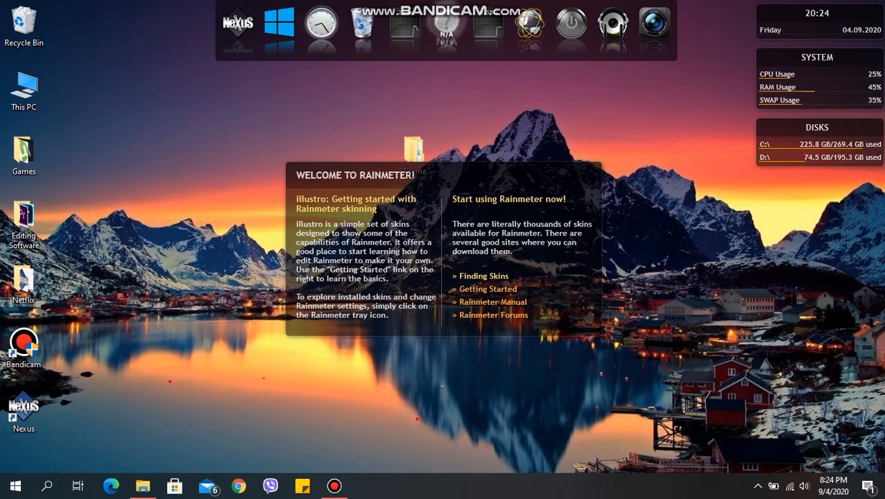
left_click(757, 486)
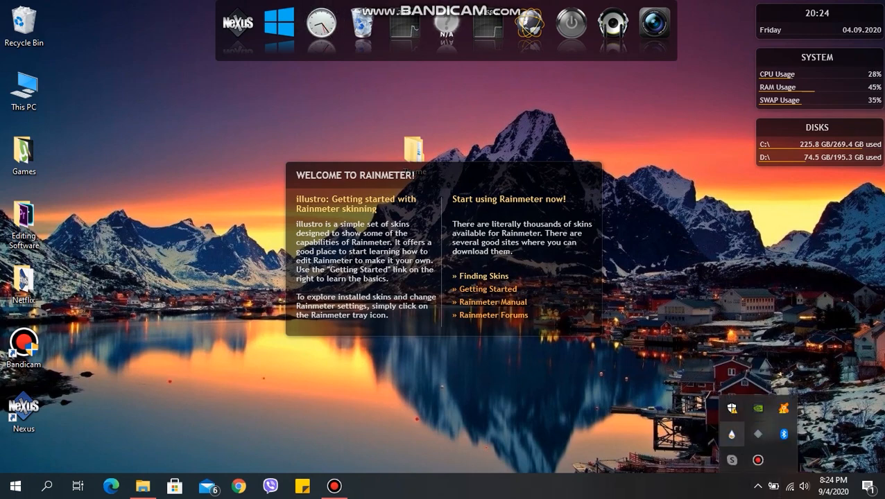
left_click(731, 434)
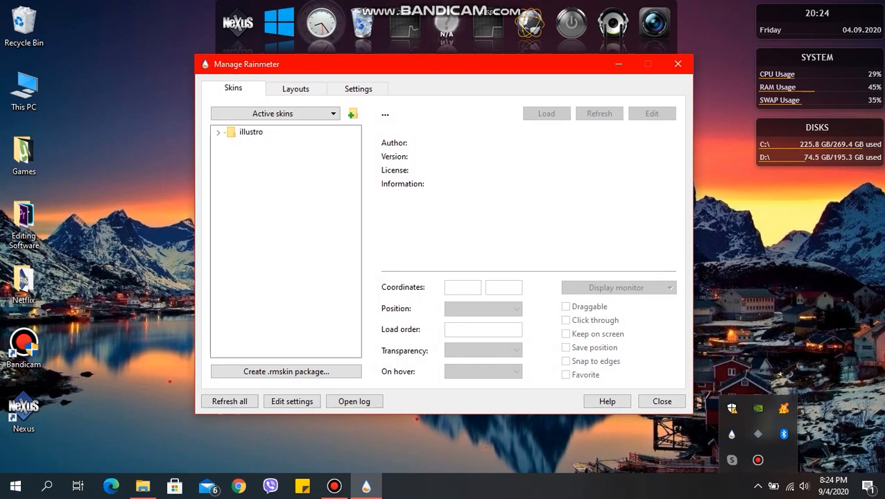
left_click(618, 64)
Unload the default illustro skins from the desktop: the welcome, clock, system and disks widgets
right_click(455, 210)
left_click(496, 355)
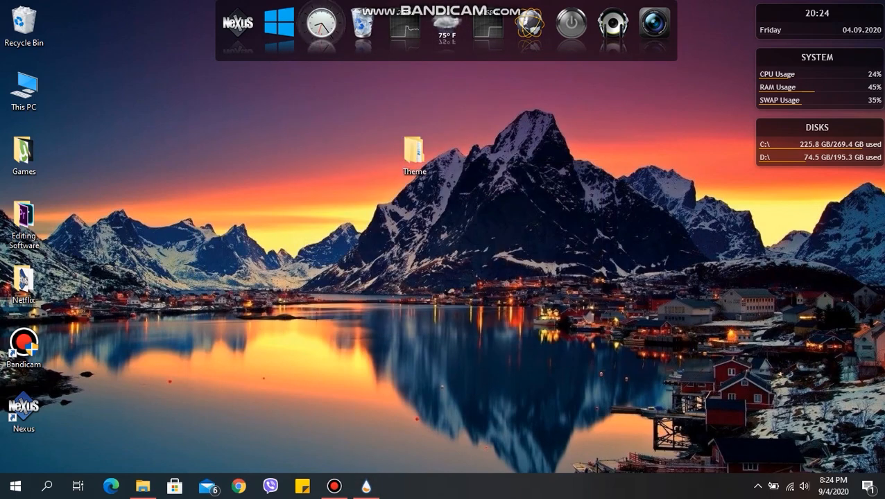
right_click(790, 33)
left_click(826, 179)
right_click(774, 84)
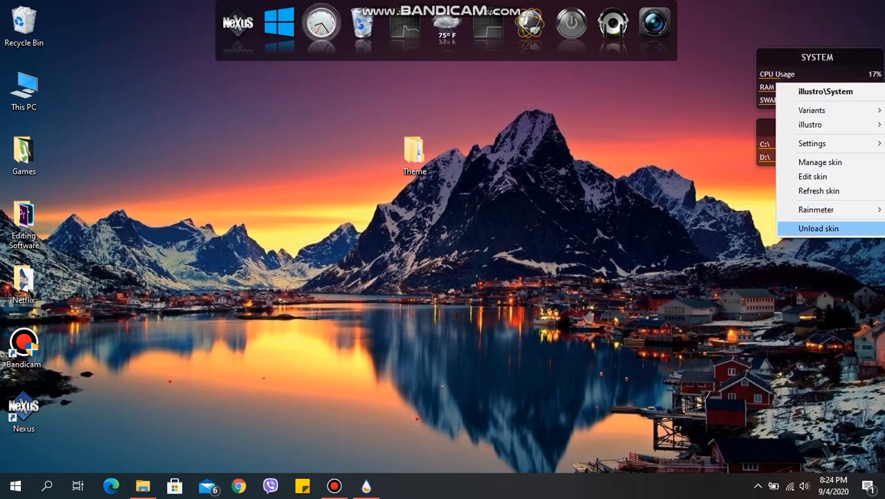
left_click(821, 228)
right_click(788, 134)
left_click(829, 277)
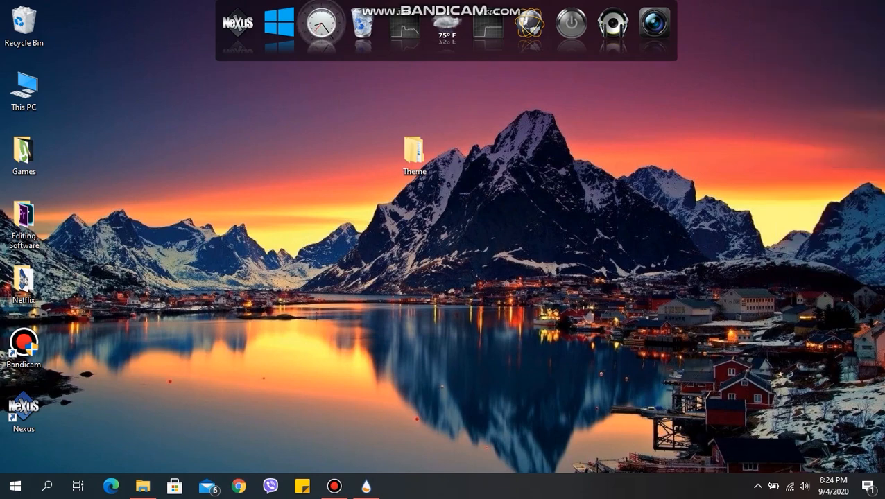
Set the wallpaper image from the Cool Theme folder as the desktop background and return to the desktop
double_click(414, 151)
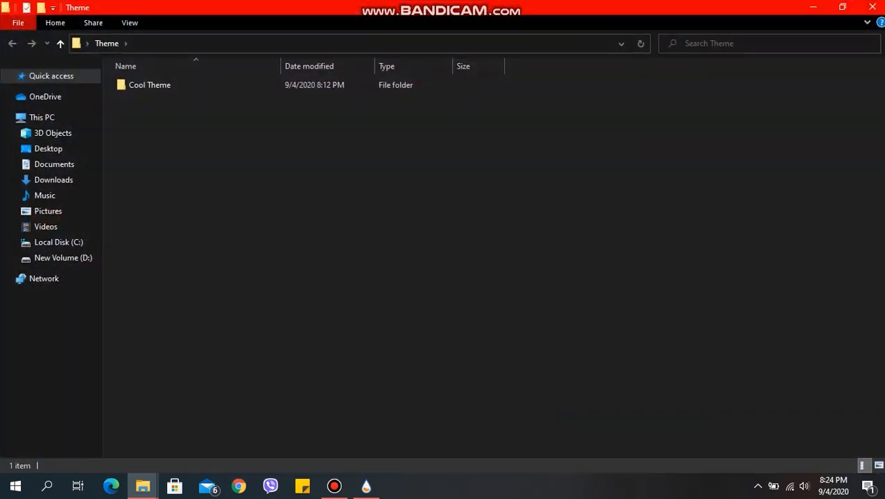
double_click(139, 85)
left_click(155, 154)
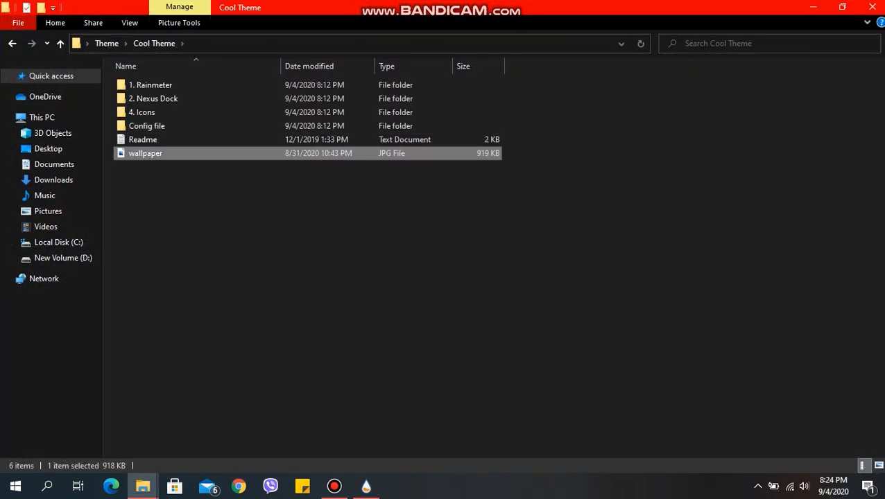
right_click(156, 153)
left_click(224, 116)
left_click(813, 7)
right_click(683, 199)
left_click(791, 239)
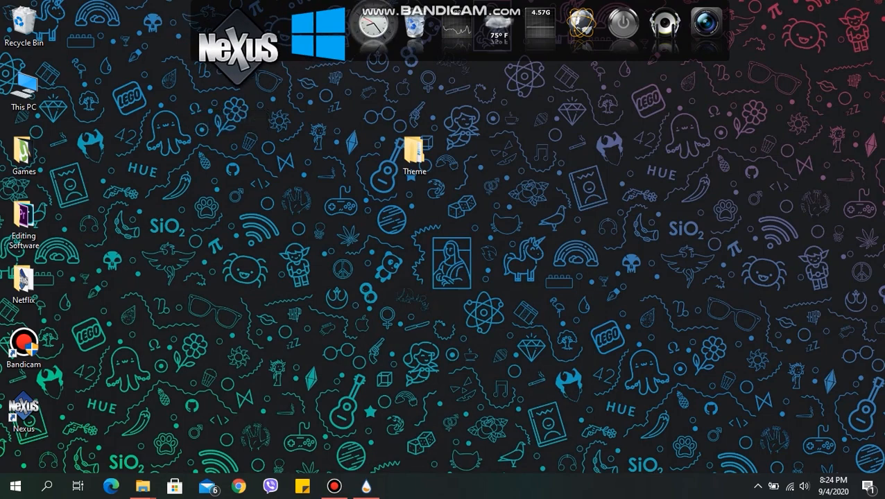
Restore the Nexus settings from the WBK backup in Desktop > Theme > Cool Theme > Config file and confirm the preferences
left_click(238, 43)
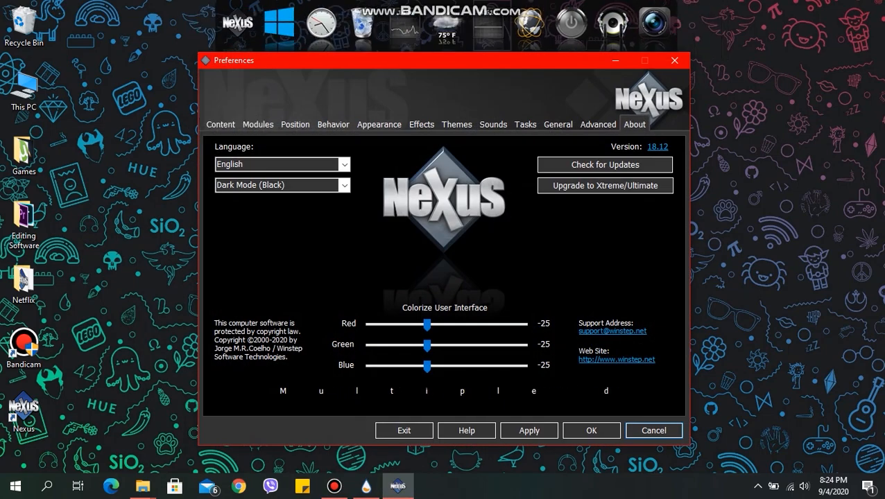
left_click(598, 125)
left_click(563, 393)
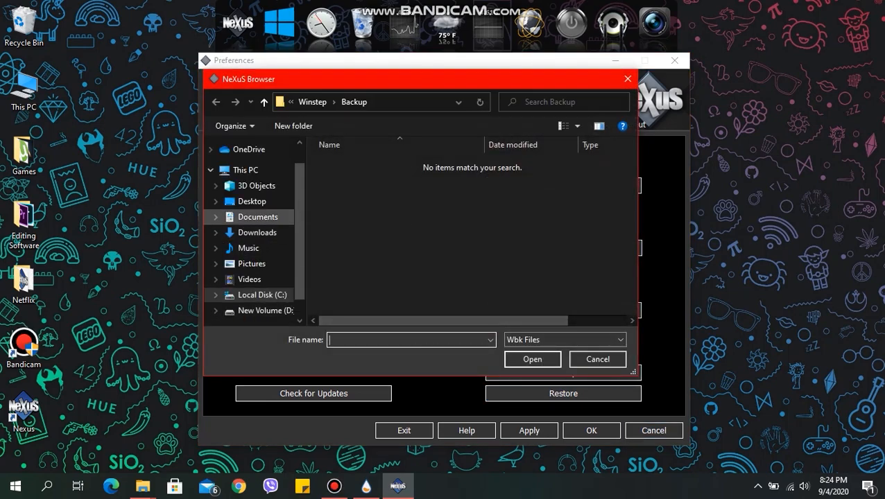
left_click(251, 201)
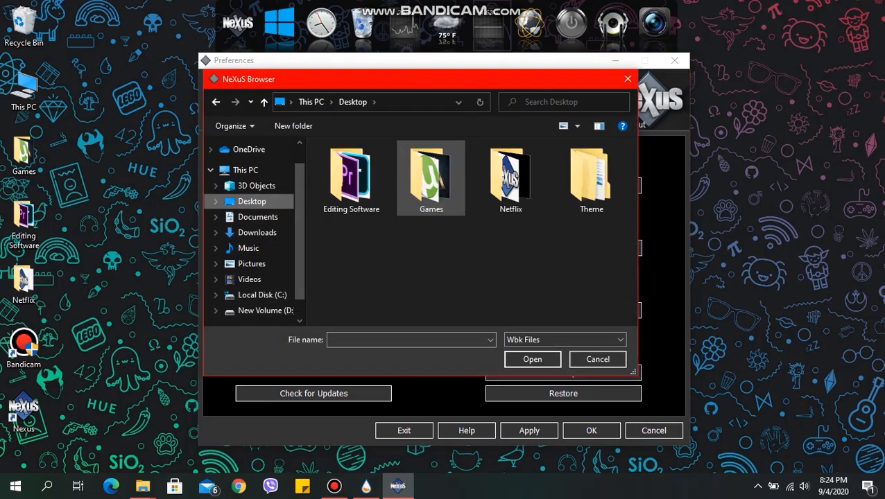
double_click(589, 177)
double_click(589, 164)
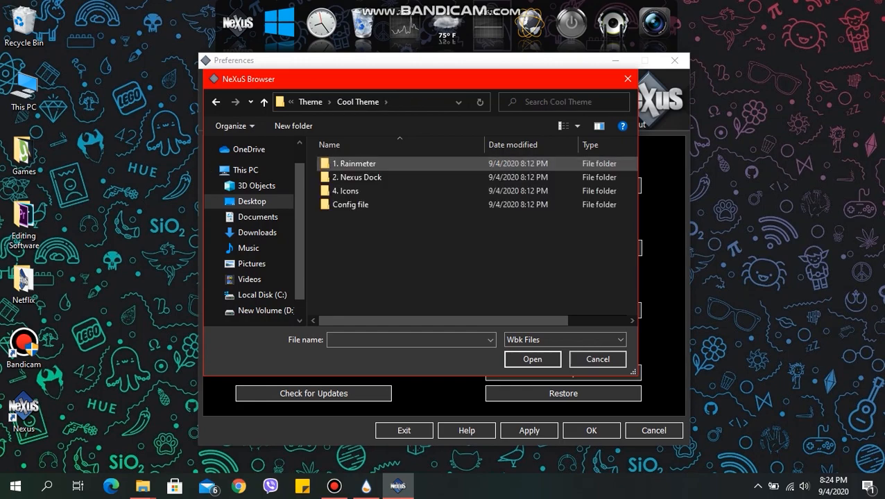
double_click(589, 205)
left_click(588, 177)
left_click(532, 360)
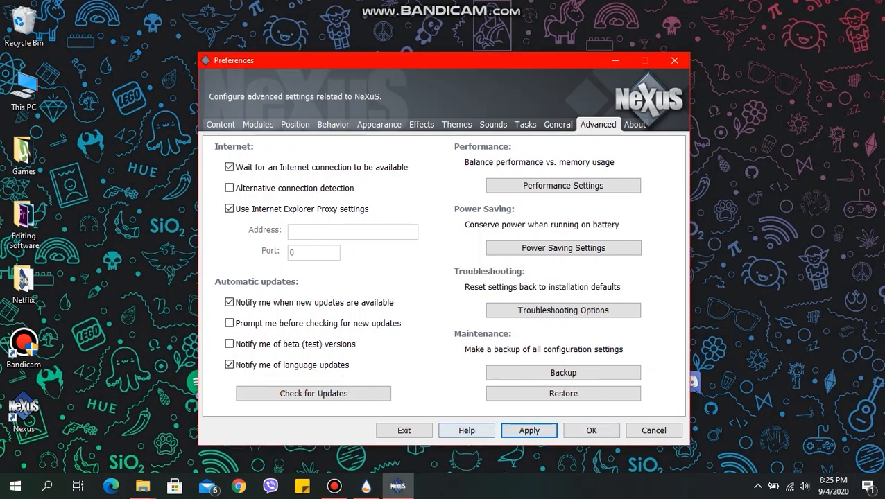
left_click(591, 430)
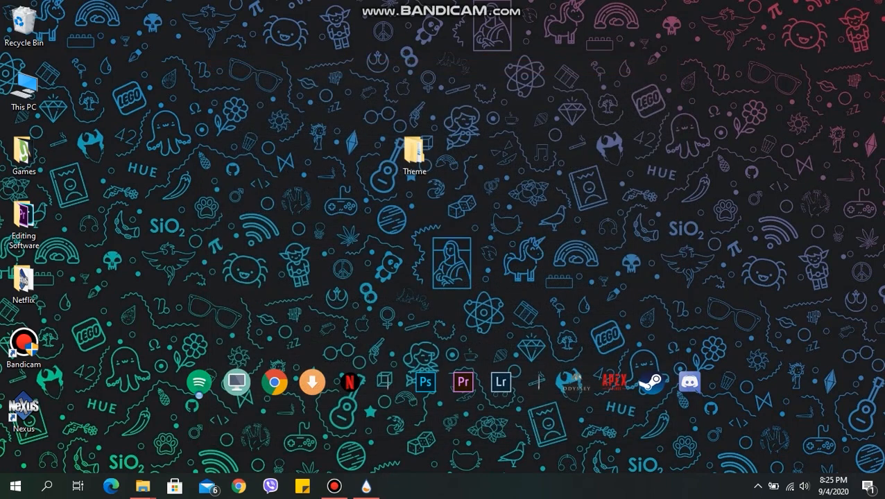
Turn on automatic hiding of the taskbar in desktop mode, close the settings and refresh the desktop
right_click(512, 486)
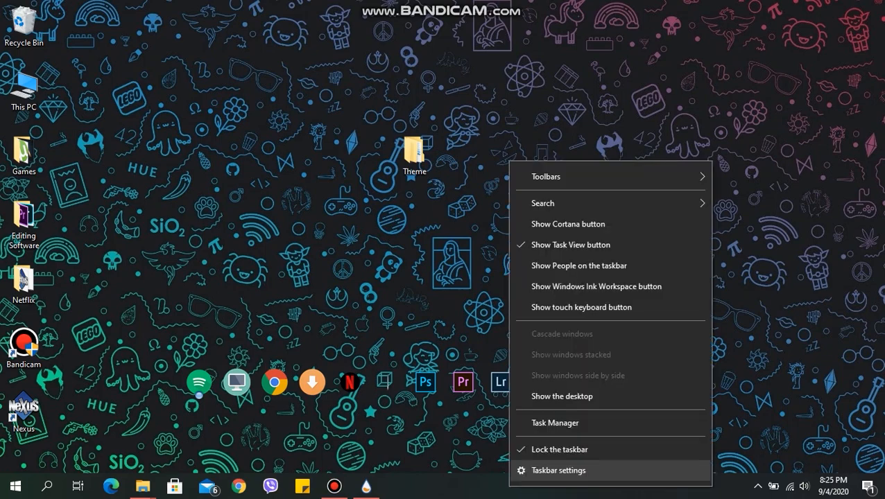
left_click(559, 471)
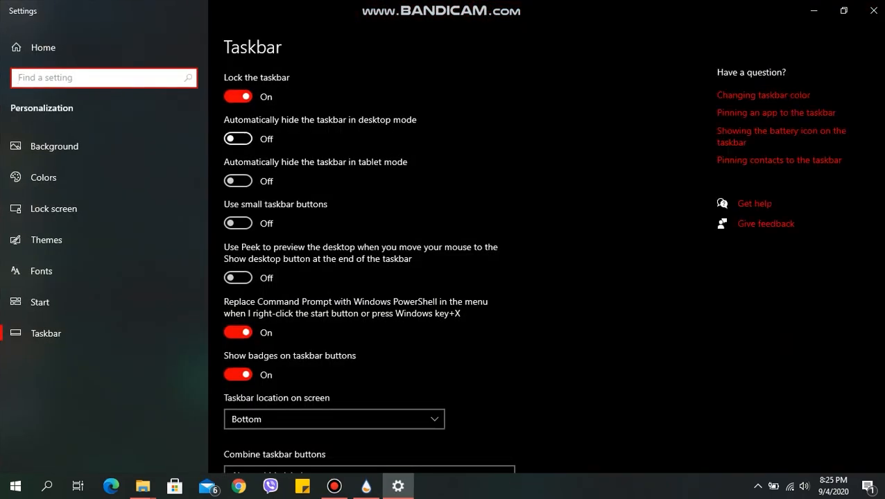
left_click(873, 10)
right_click(559, 241)
left_click(593, 277)
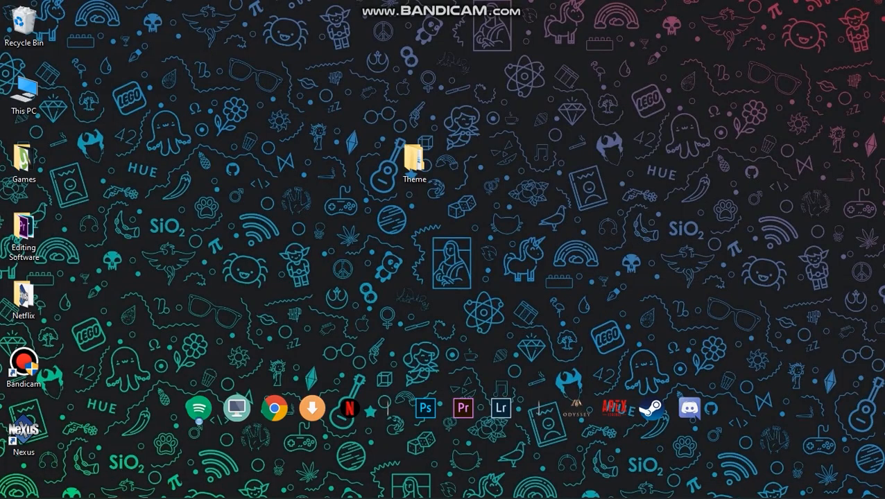
Dismiss the Winstep update notice, then bring up the Manage Rainmeter window and minimize it
left_click(366, 487)
left_click(366, 487)
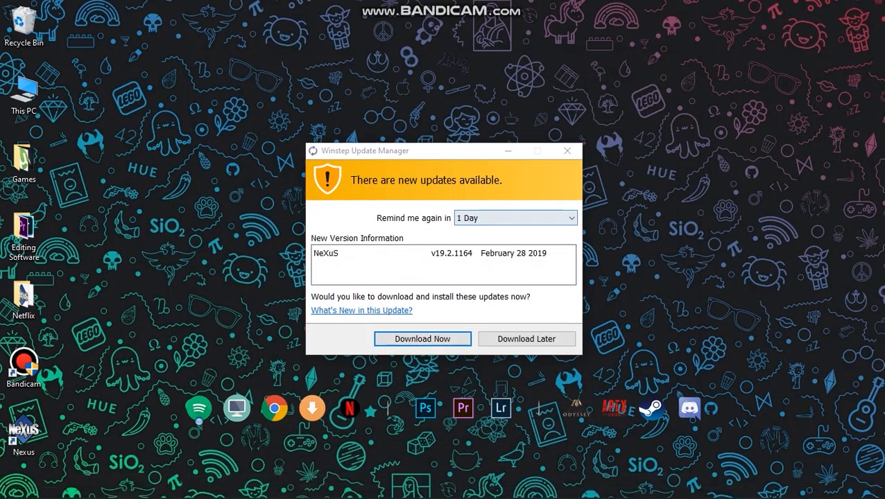
left_click(567, 150)
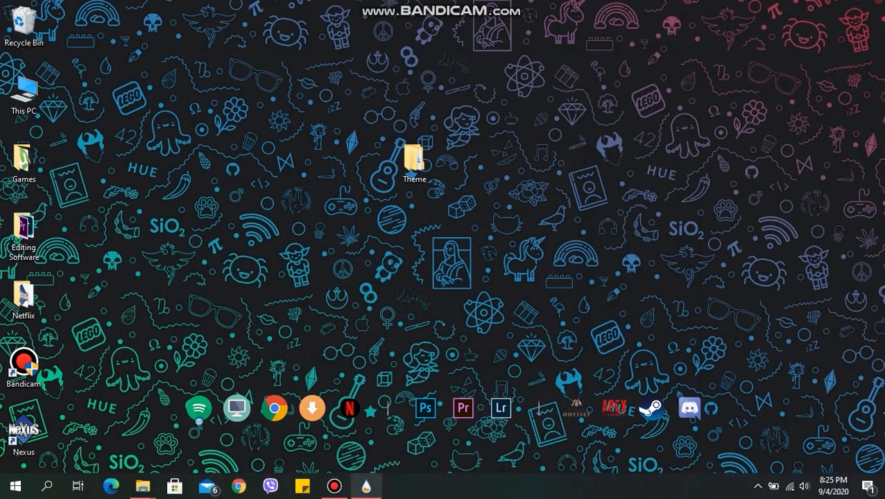
left_click(366, 487)
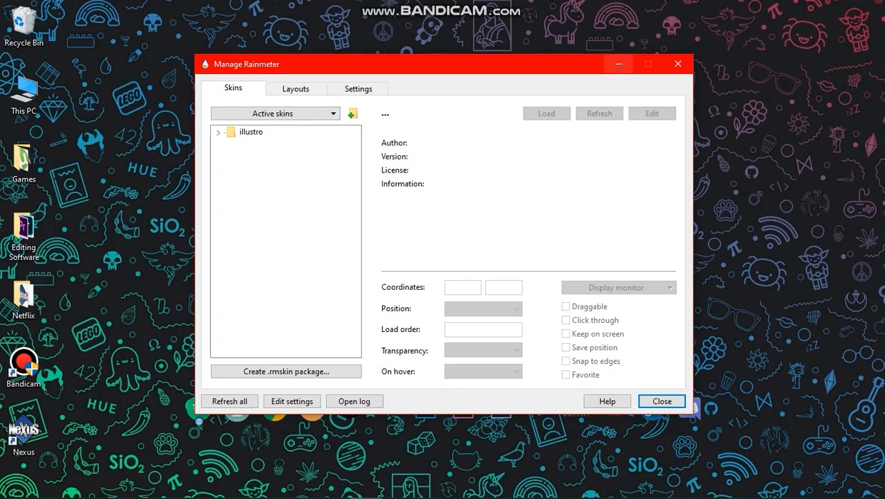
left_click(618, 63)
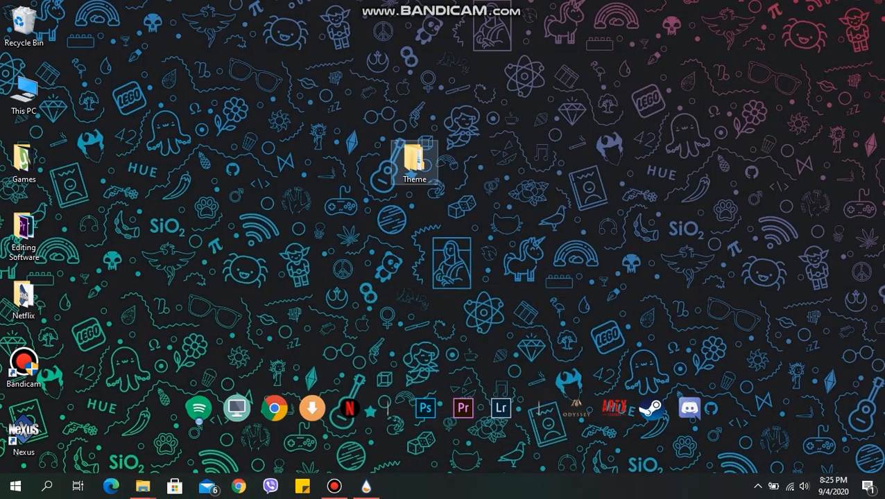
Copy the Mond folder from Theme > Cool Theme > Config file
double_click(414, 161)
double_click(139, 84)
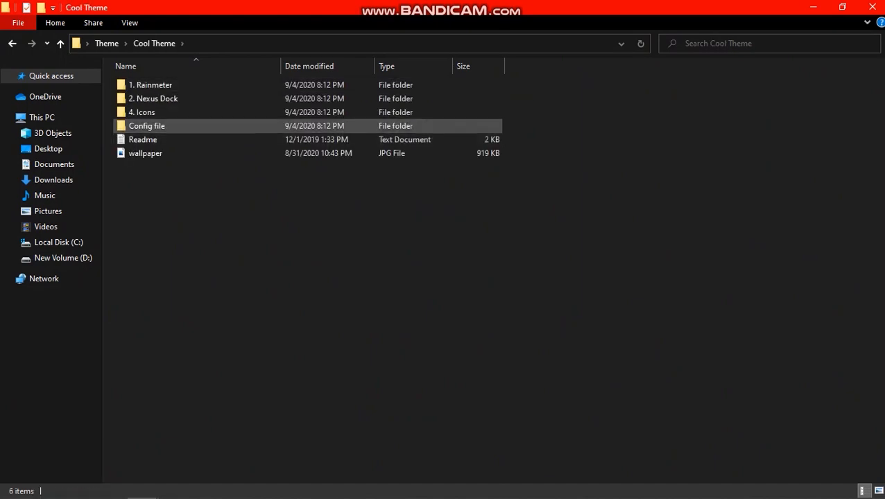
double_click(147, 126)
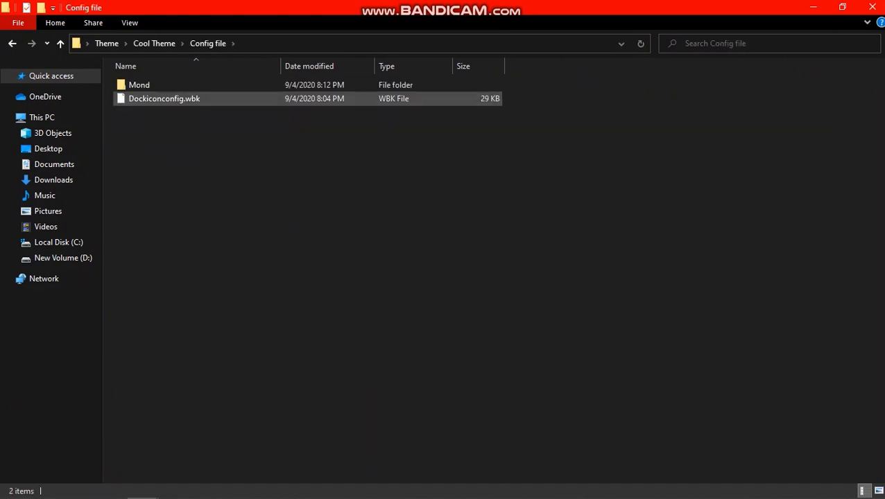
left_click(167, 85)
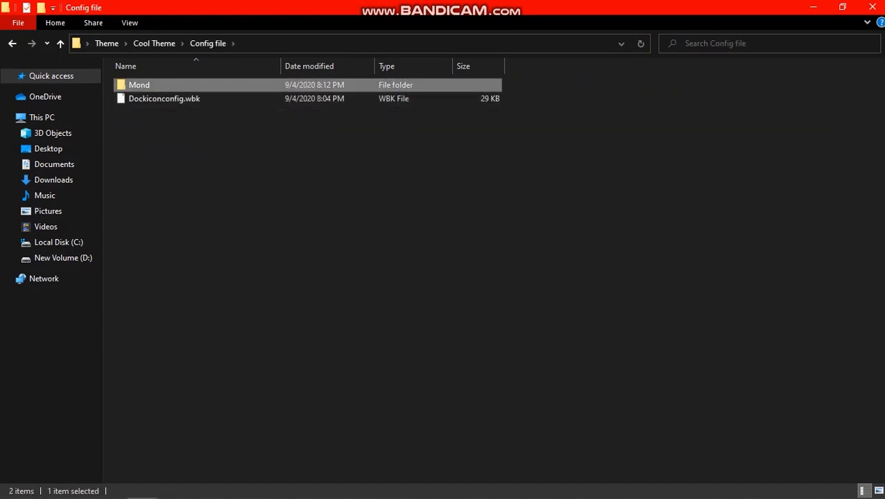
right_click(200, 81)
left_click(231, 334)
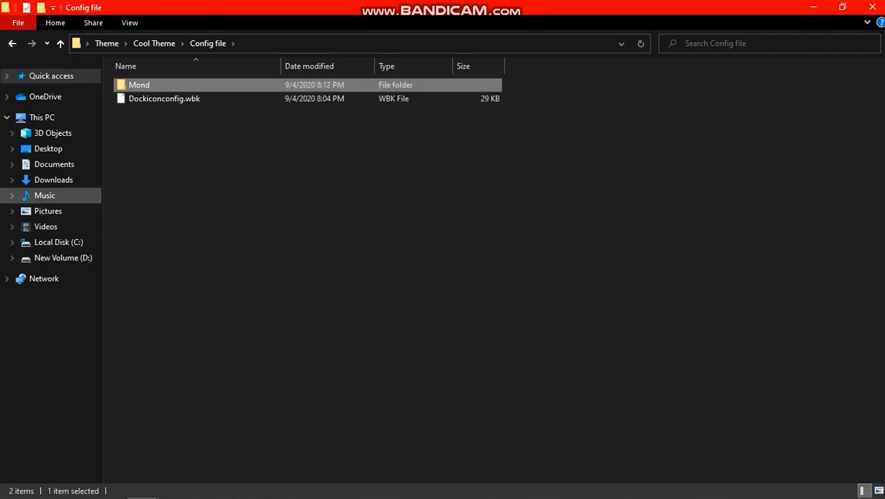
Paste the Mond folder into Documents > Rainmeter > Skins
left_click(55, 164)
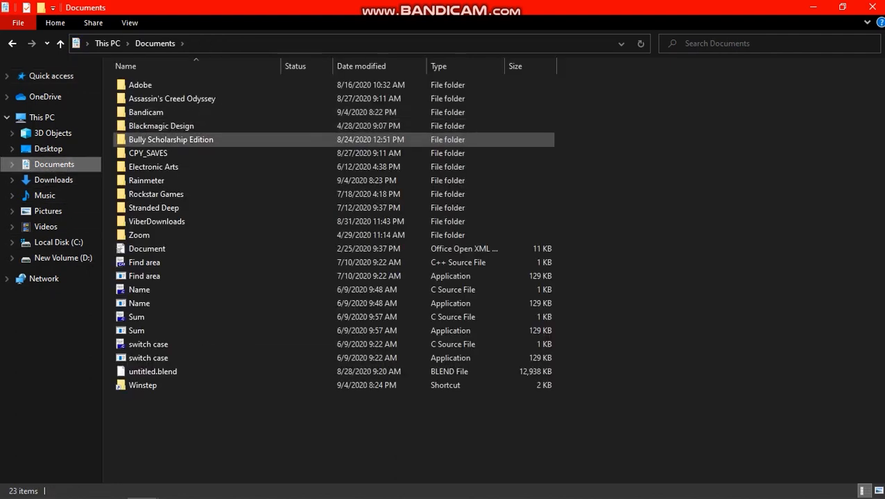
double_click(146, 180)
double_click(139, 85)
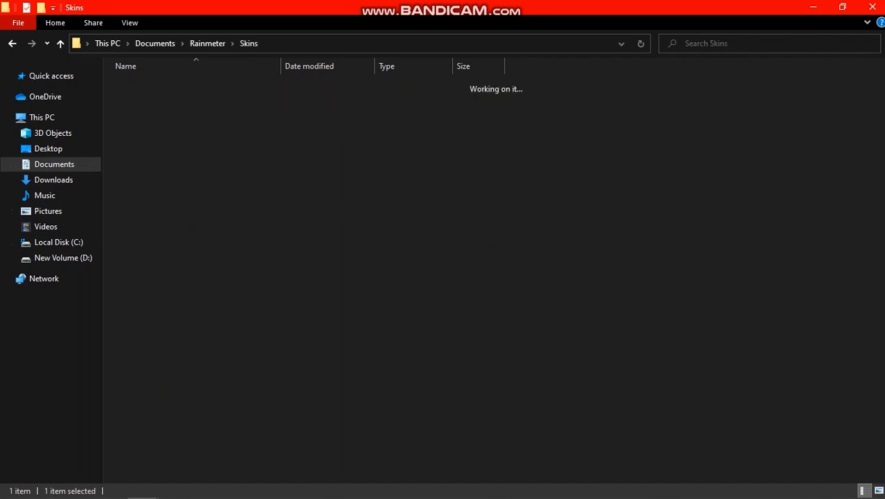
right_click(232, 174)
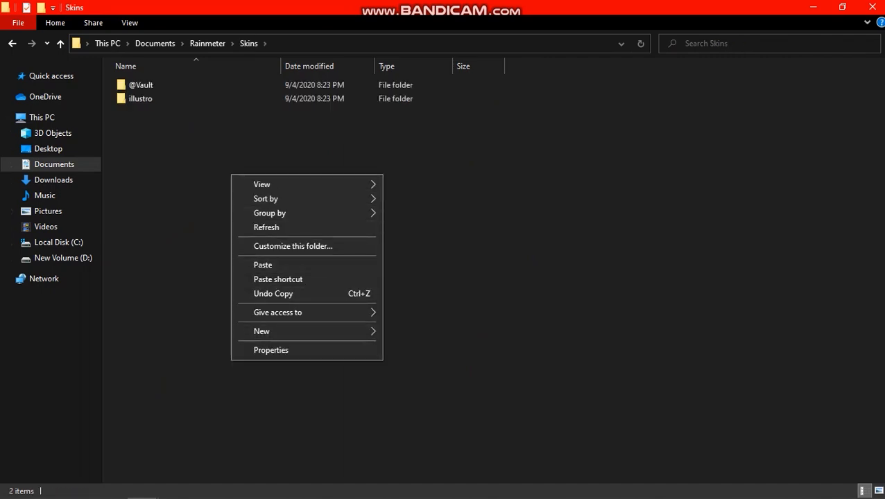
left_click(263, 265)
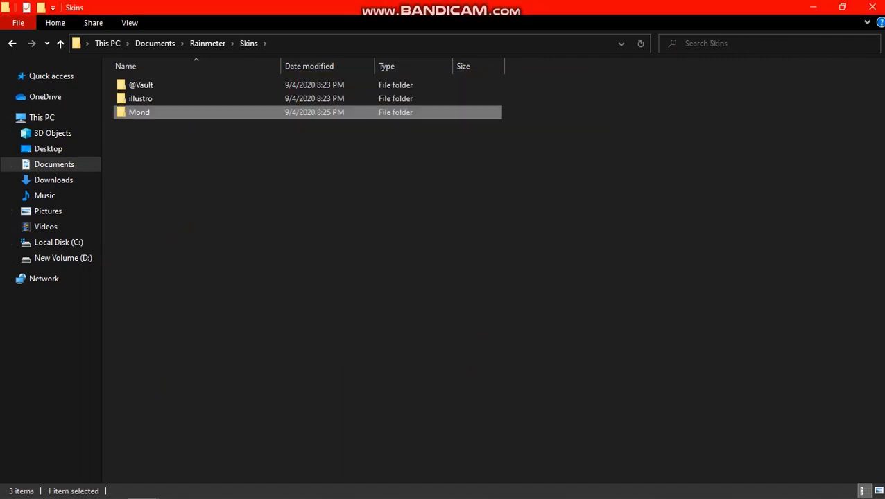
left_click(250, 208)
Install the Monstercat.Visualizer.for.Rainmeter_2.1.0 skin package from the Mond folder with its included components, refresh the folder and go back
double_click(140, 112)
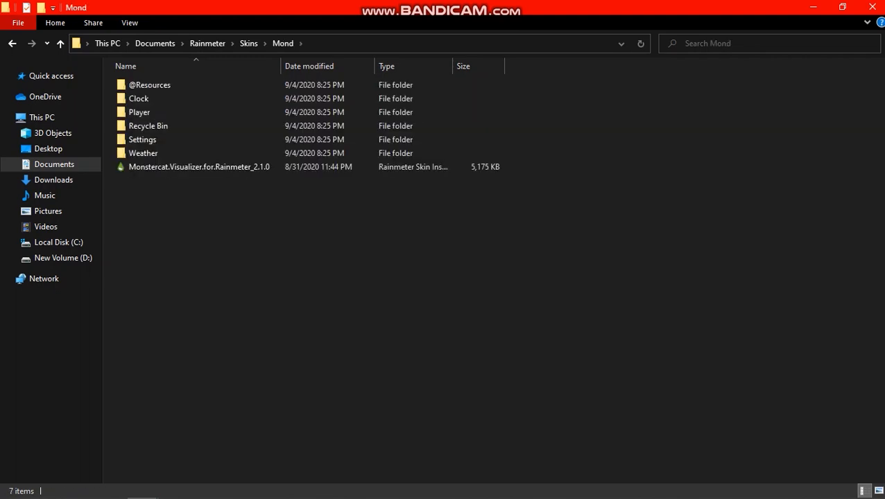
double_click(194, 167)
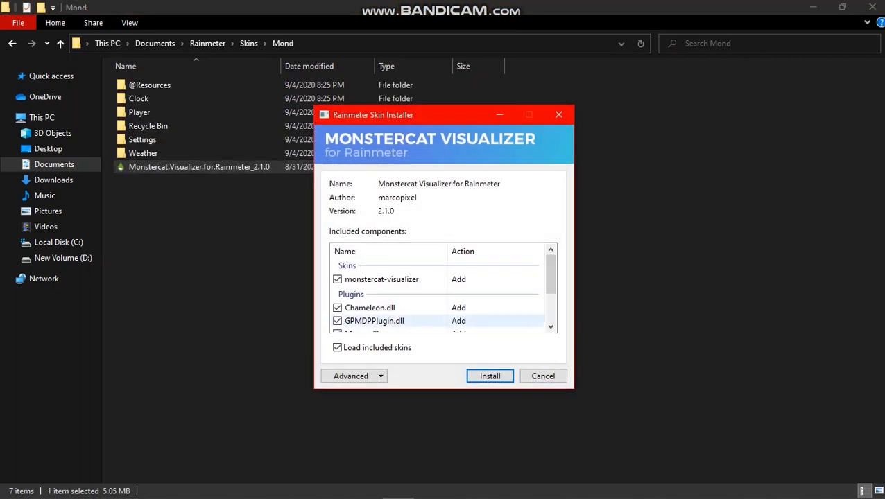
left_click(490, 376)
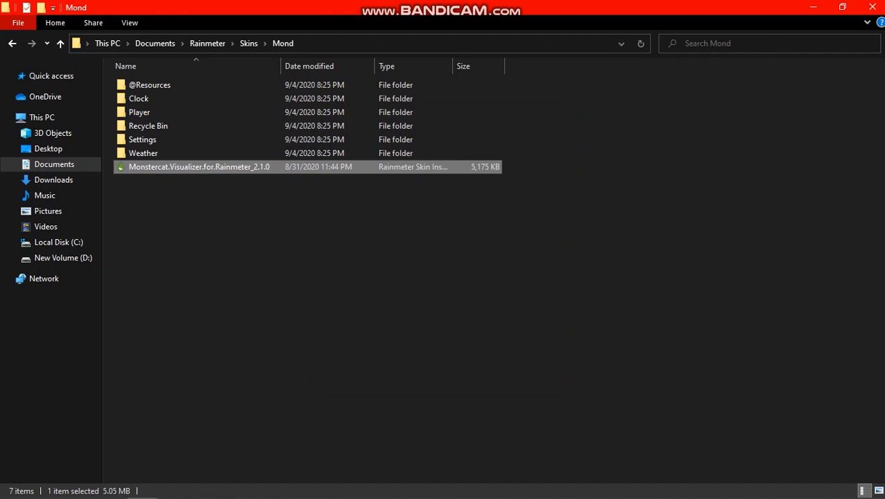
right_click(204, 234)
left_click(229, 288)
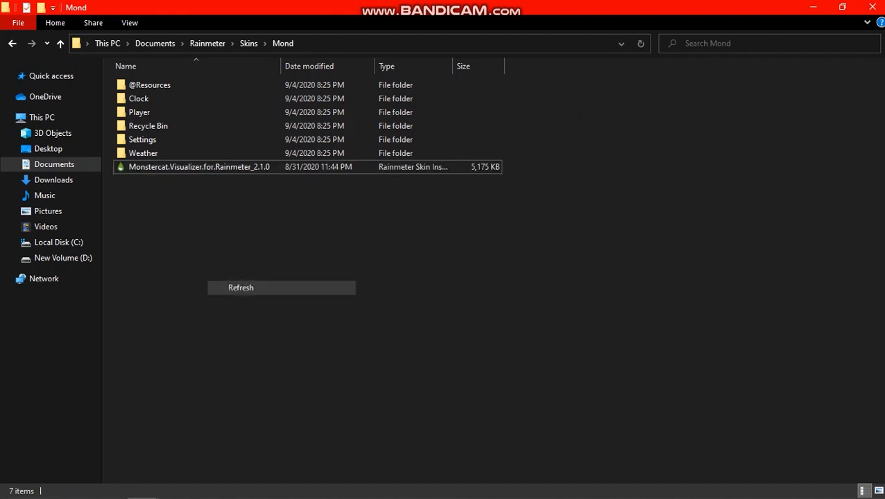
left_click(12, 44)
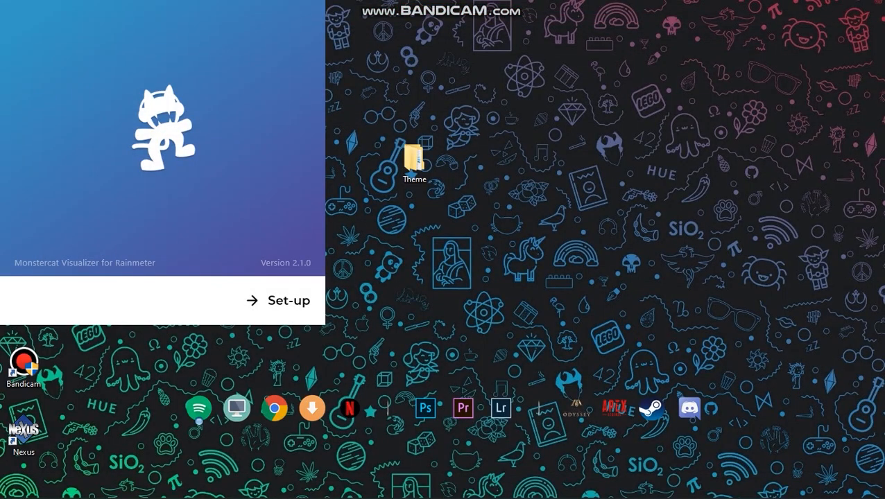
Set the visualizer height to 232px, song info scale to 0.38 and visualizer scale to 0.46, and move the visualizer just above the dock
left_click(279, 301)
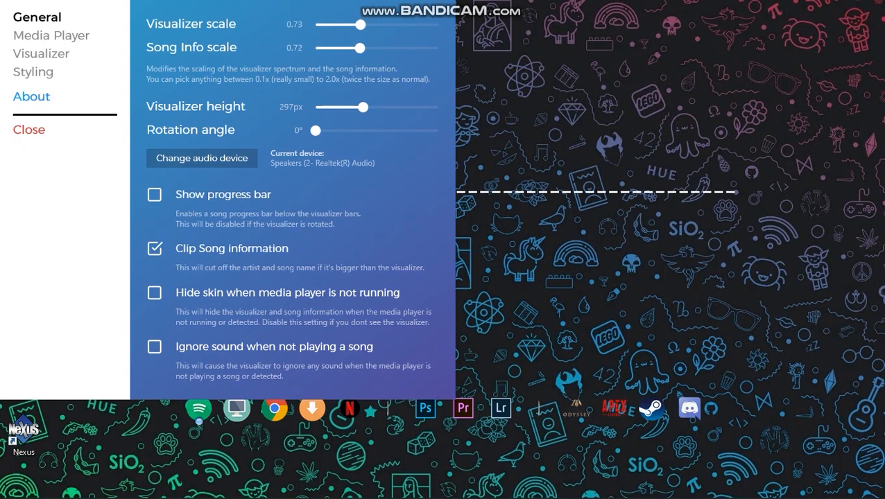
left_click_drag(363, 108, 352, 108)
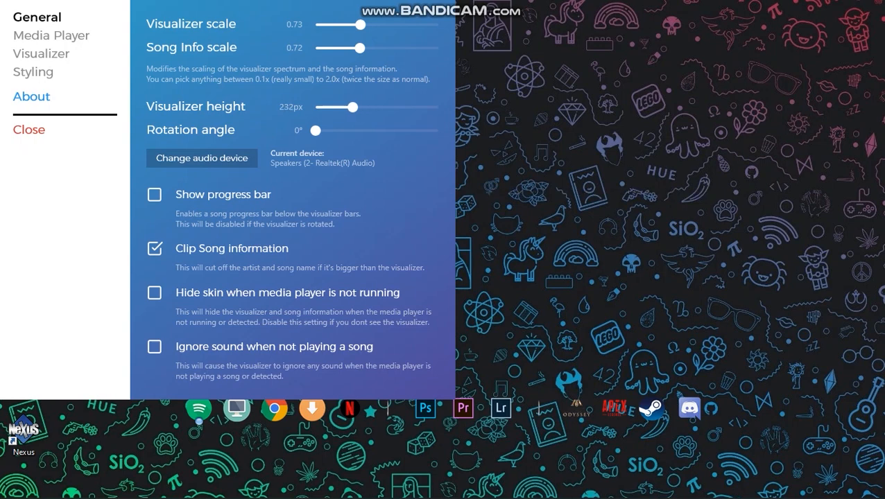
left_click_drag(359, 48, 343, 24)
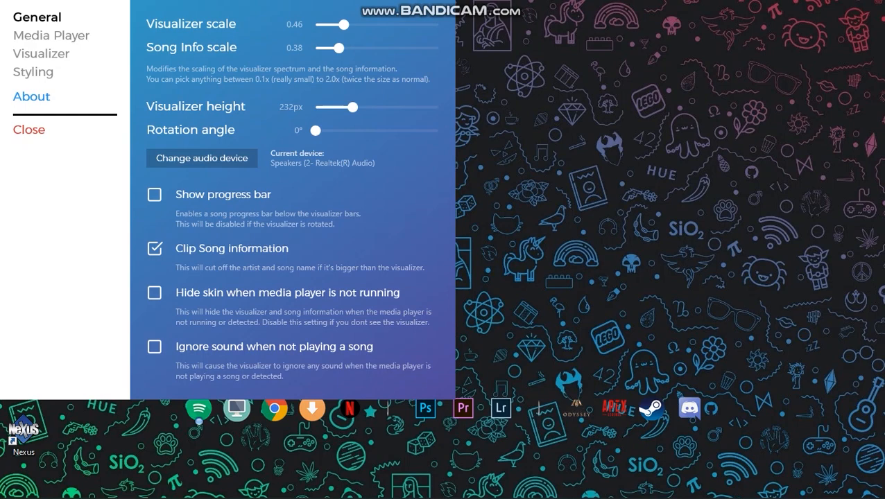
left_click_drag(66, 243, 371, 314)
left_click_drag(174, 150, 385, 342)
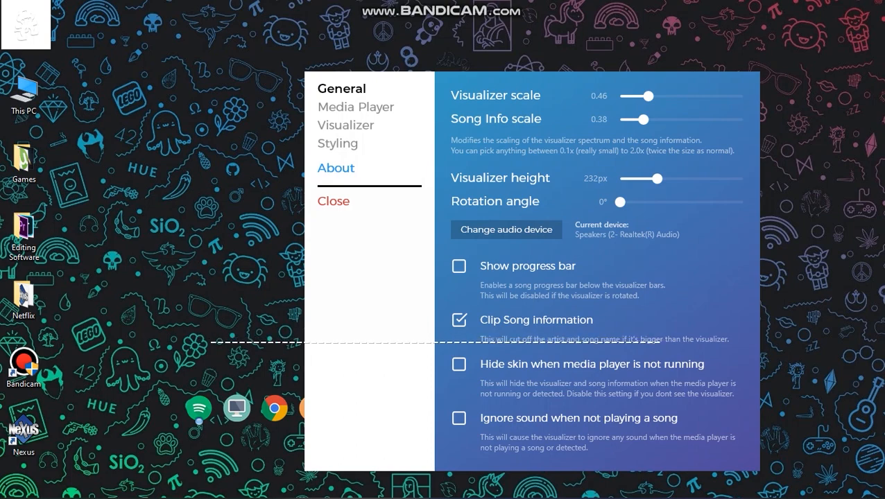
Hide the desktop icons
right_click(72, 170)
mouse_move(104, 180)
left_click(264, 262)
Set the visualizer scale to 0.34, moving the settings window aside and back to the middle of the desktop
left_click_drag(360, 278, 138, 220)
mouse_move(425, 39)
left_mouse_down()
mouse_move(410, 38)
mouse_move(418, 38)
left_mouse_up()
left_click(425, 38)
left_click_drag(208, 250, 336, 252)
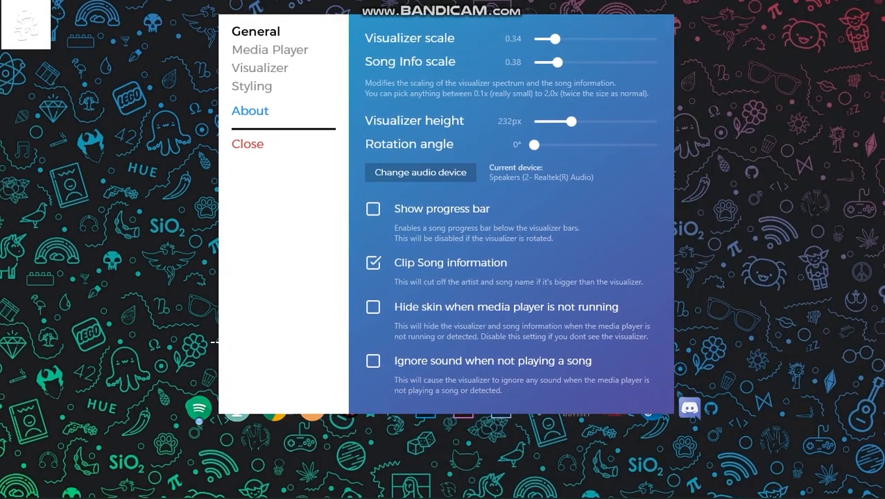
Slightly reduce the visualizer's bar width, lower its bar count, review the styling options and close the visualizer settings
left_click(270, 50)
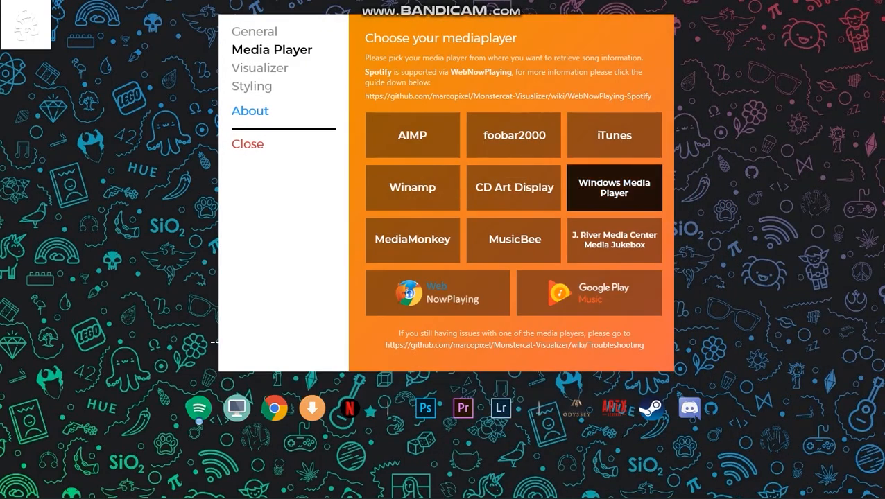
left_click(261, 68)
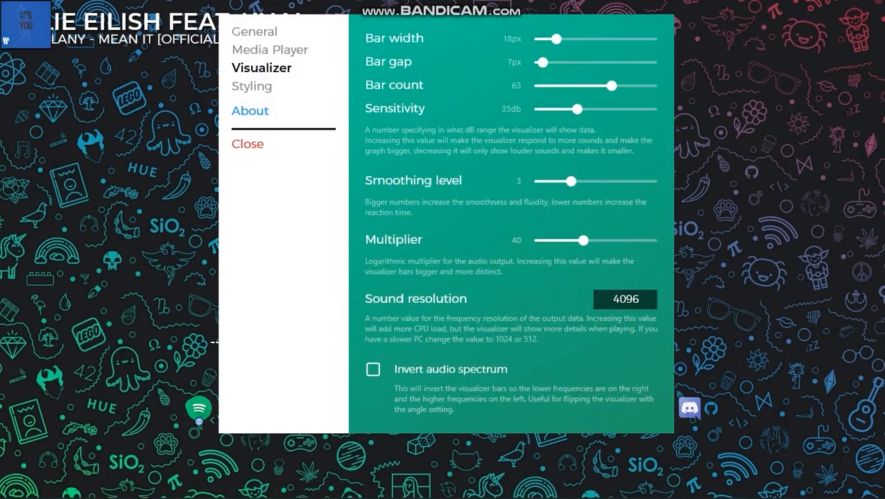
left_click_drag(556, 38, 553, 39)
left_click_drag(611, 85, 587, 85)
left_click(252, 87)
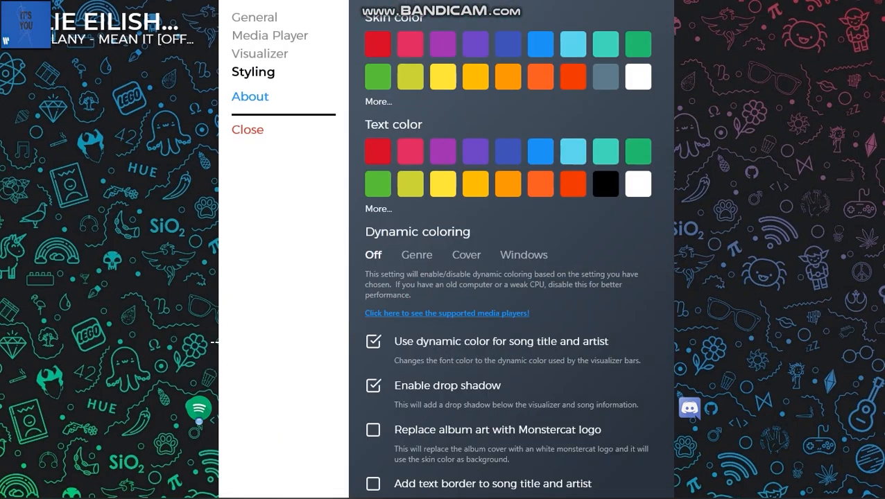
left_click(248, 130)
Unload the Monstercat visualizer's Cover and Song Information skins from the desktop
right_click(42, 34)
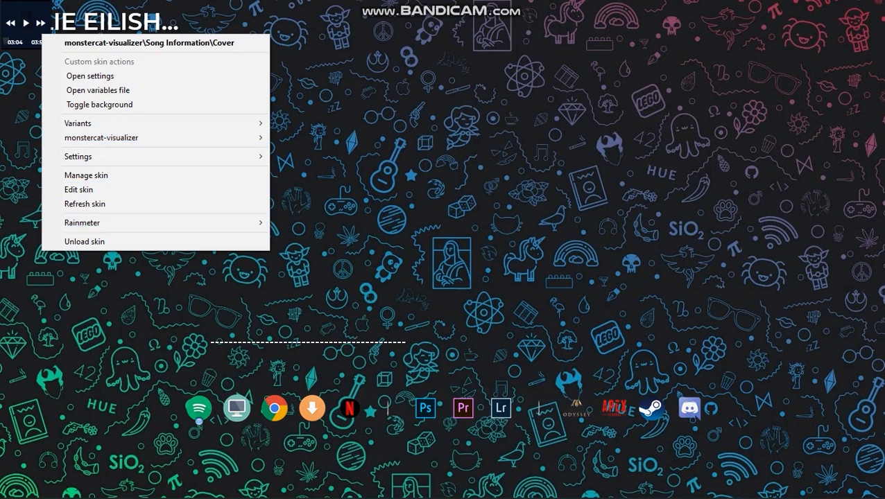
left_click(84, 241)
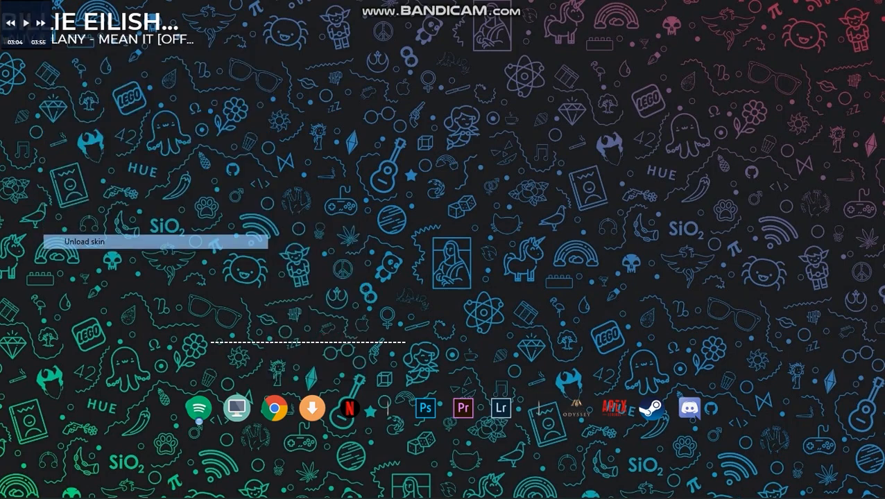
right_click(88, 28)
left_click(118, 236)
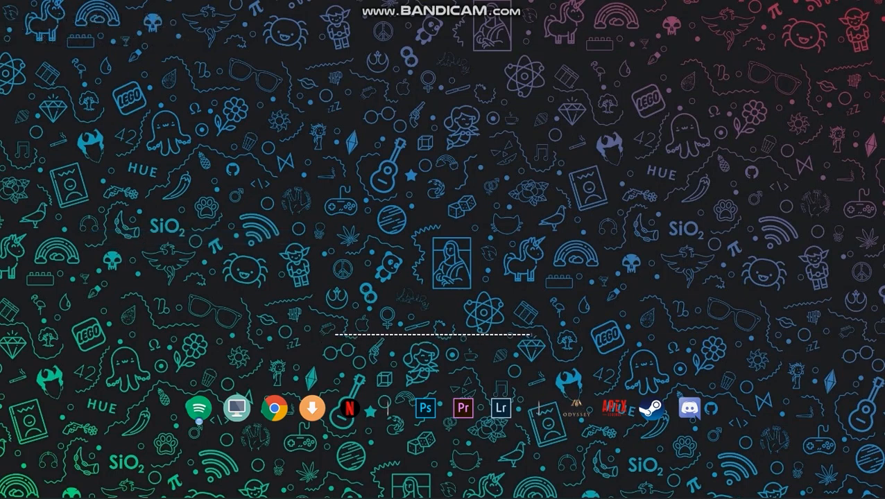
Open the Rainmeter skin manager from the system tray and refresh all skins
mouse_move(486, 497)
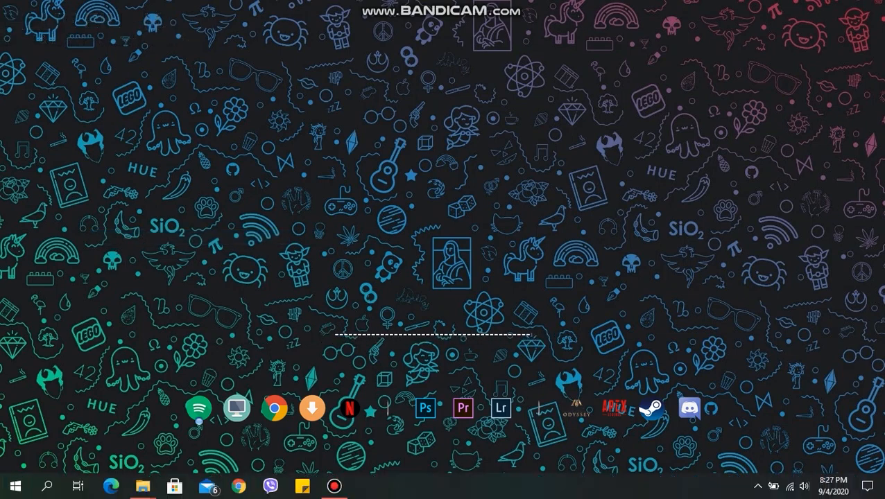
left_click(773, 487)
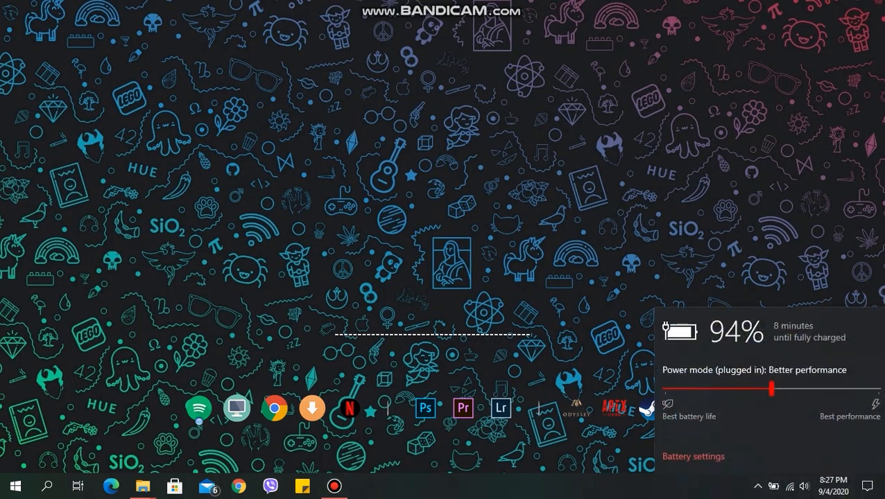
left_click(758, 487)
left_click(732, 434)
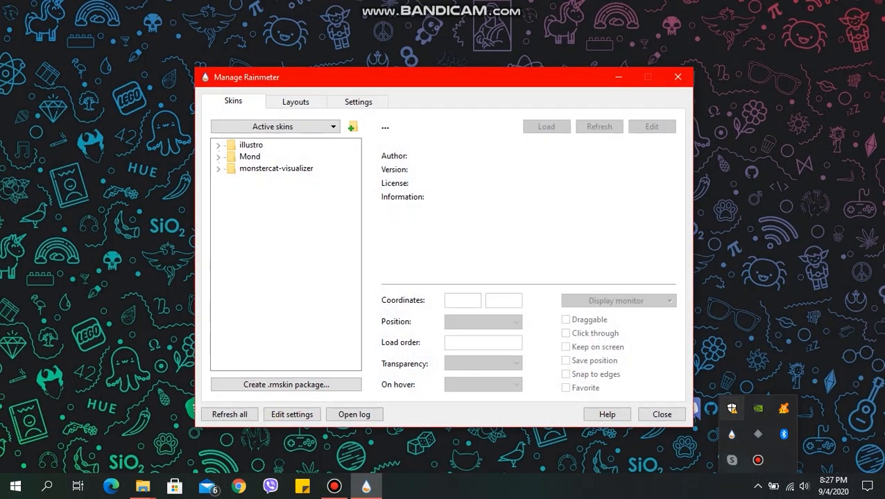
left_click(229, 414)
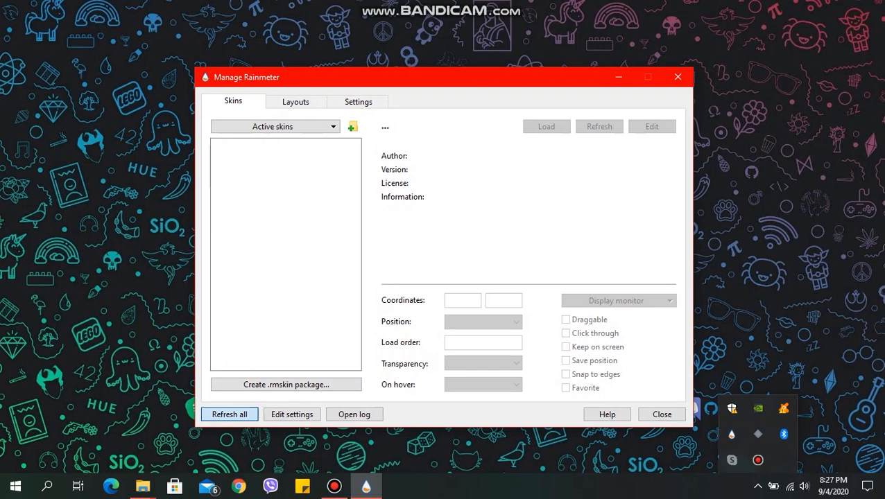
Load the Clock.ini skin from the Mond folder
double_click(250, 157)
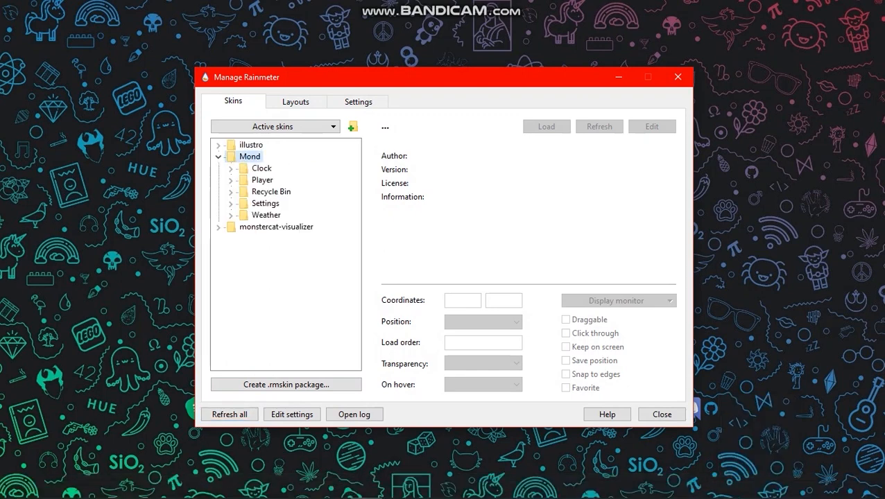
double_click(261, 169)
left_click(278, 181)
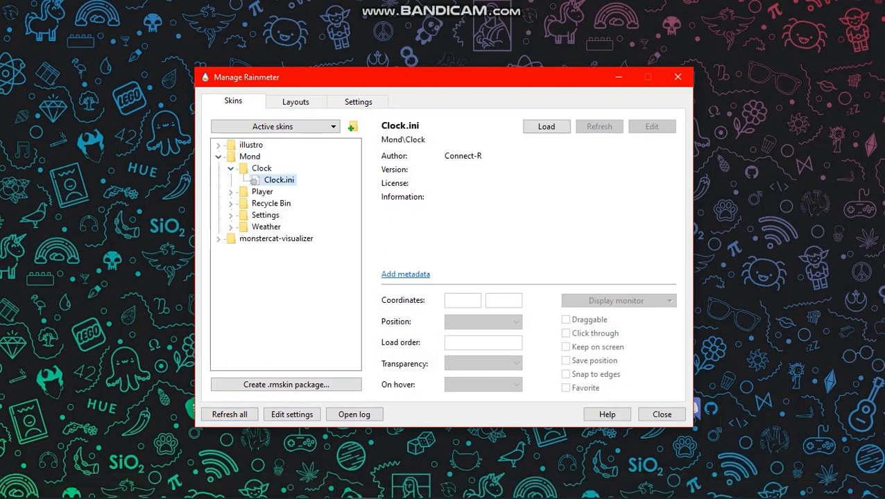
left_click(546, 127)
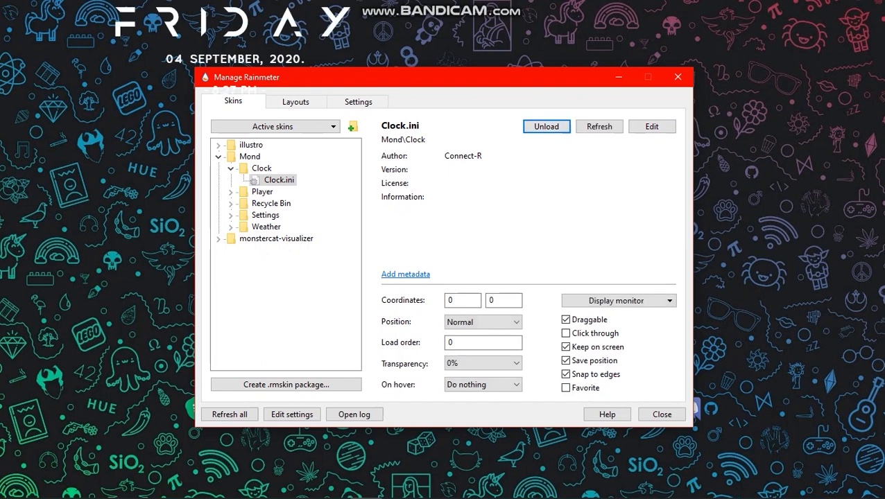
Load the Player.ini skin from Mond's Player folder
left_click(231, 193)
left_click(280, 203)
left_click(547, 127)
Load the Recycle Bin.ini skin from Mond's Recycle Bin folder
left_click(231, 215)
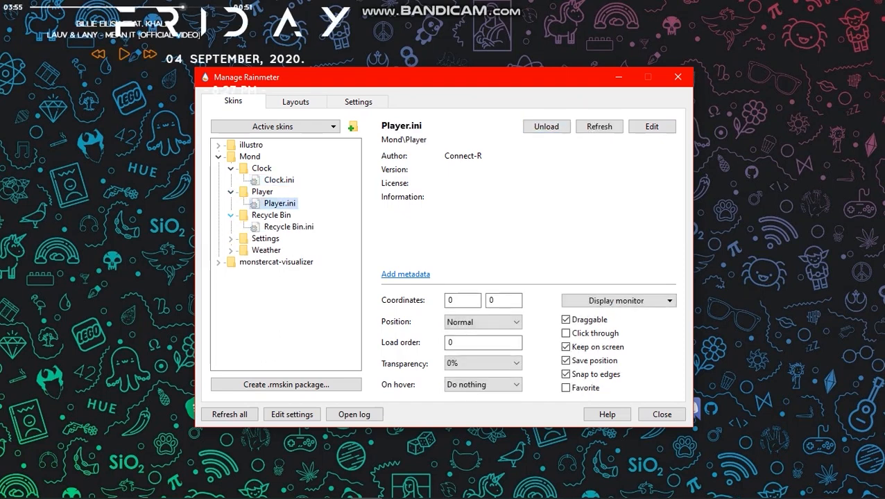
left_click(288, 227)
left_click(547, 127)
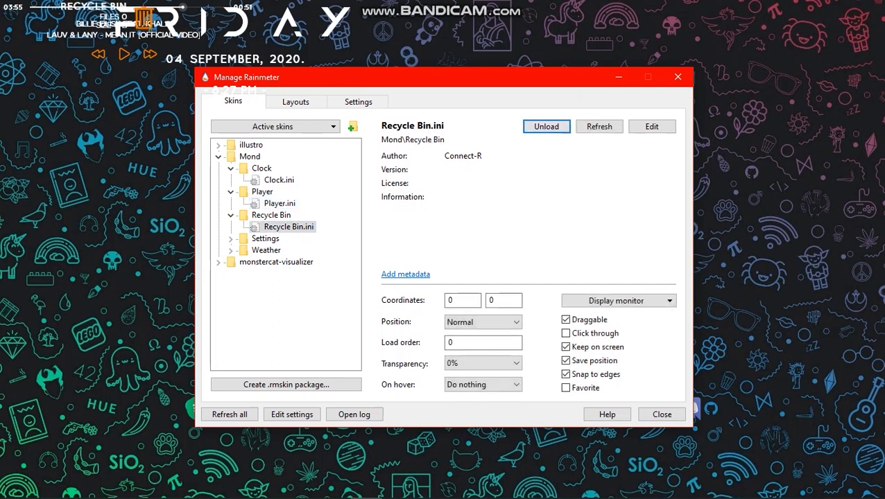
Try to load Mond's Weather.ini skin, select Settings.ini and minimize the skin manager
left_click(231, 239)
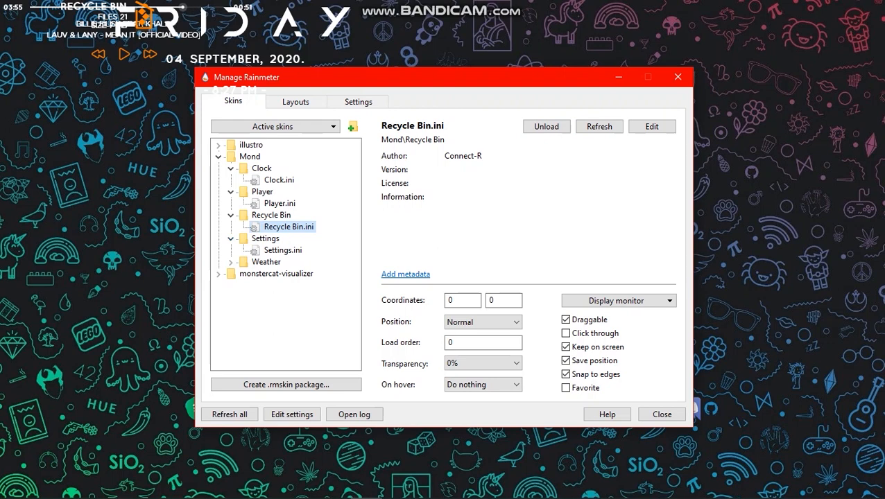
left_click(230, 262)
left_click(283, 274)
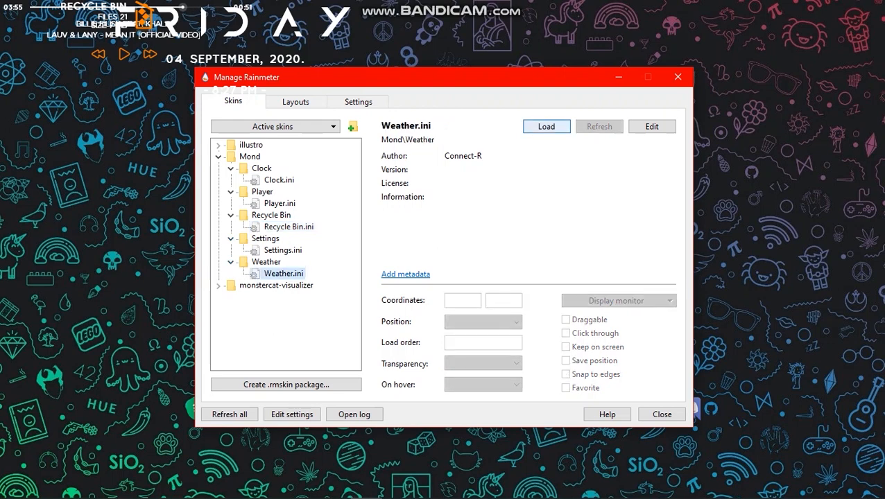
left_click(546, 127)
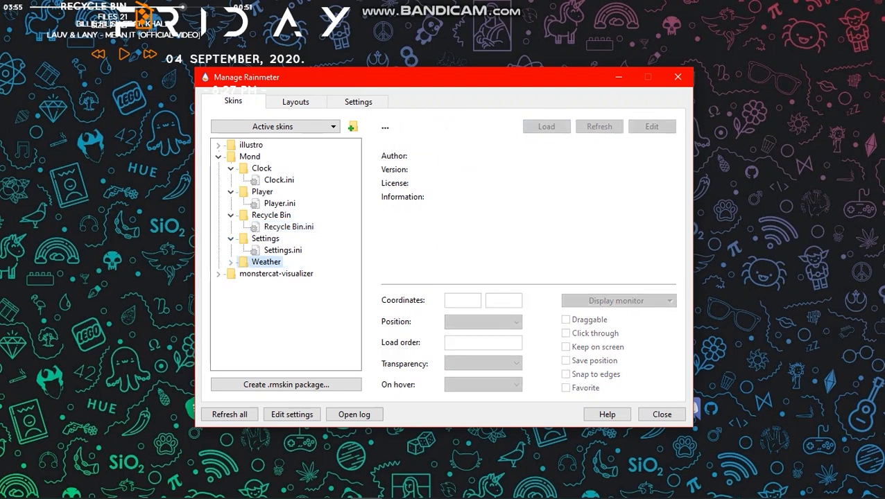
left_click(283, 250)
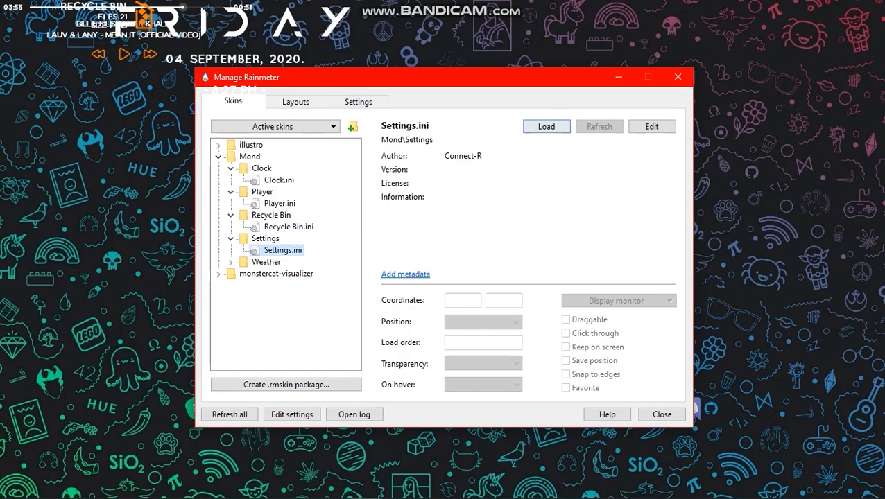
left_click(618, 77)
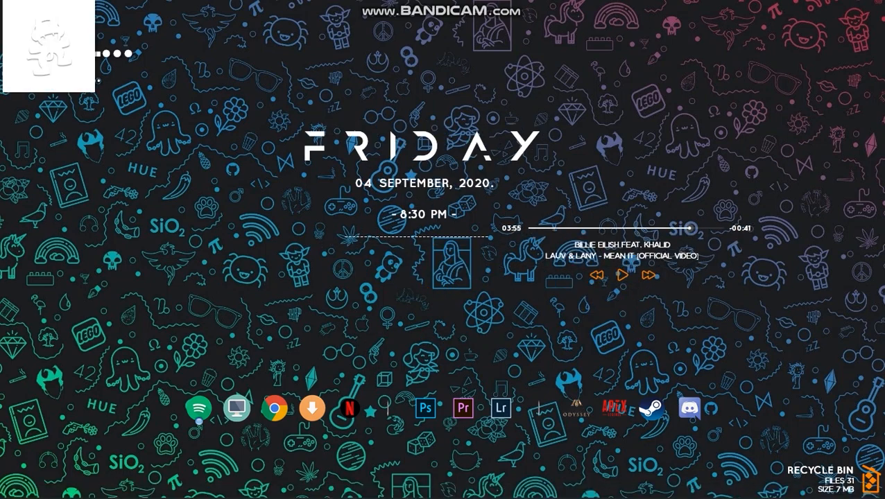
Move the visualizer just above the dock, reposition its settings window to view the whole desktop layout and close it
left_click_drag(410, 236, 419, 339)
right_click(419, 340)
left_click(467, 165)
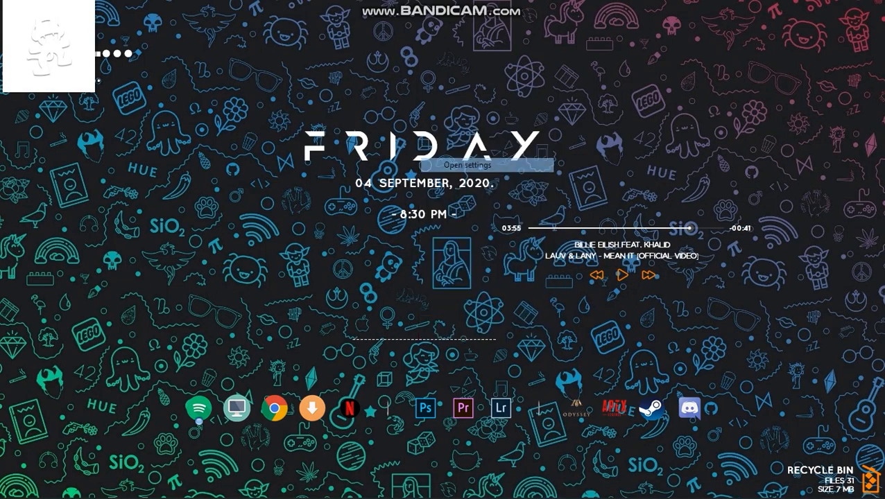
left_click_drag(416, 22, 216, 108)
mouse_move(350, 124)
left_mouse_down()
mouse_move(338, 124)
mouse_move(348, 124)
left_mouse_up()
left_click_drag(242, 277, 310, 202)
left_click(112, 155)
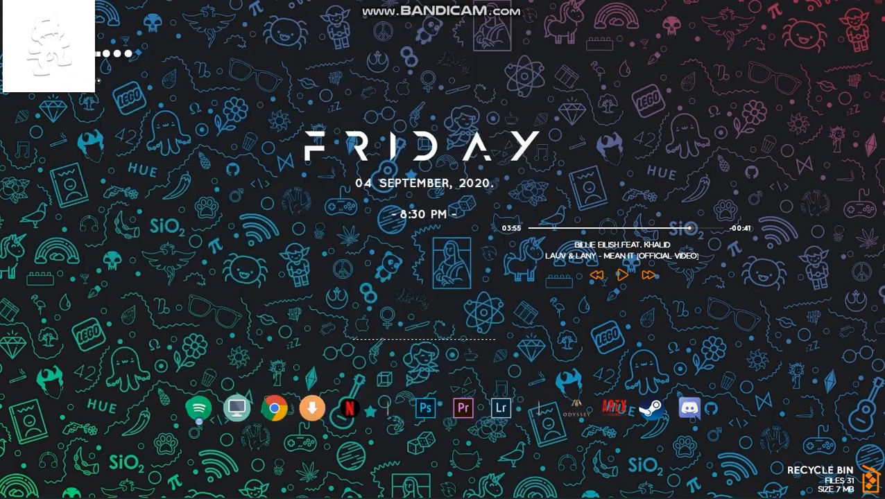
Set the visualizer scale to 0.60 and close the visualizer settings
right_click(426, 115)
left_click(458, 159)
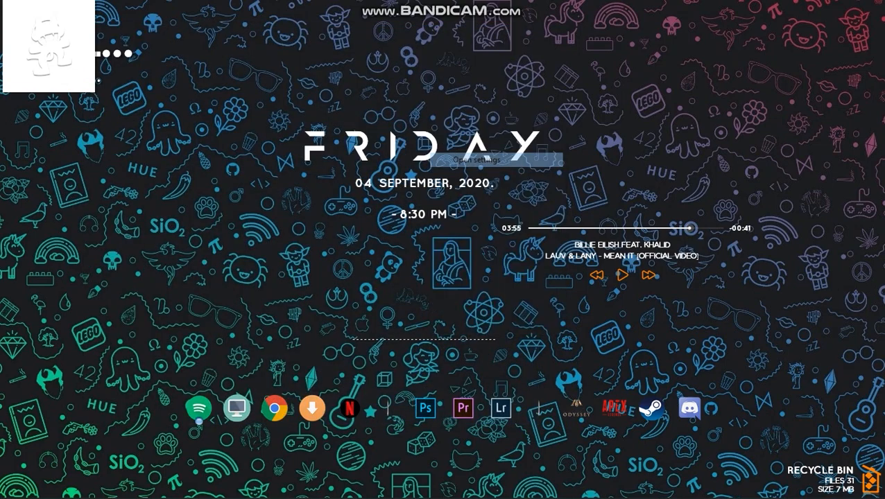
left_click_drag(417, 49, 435, 49)
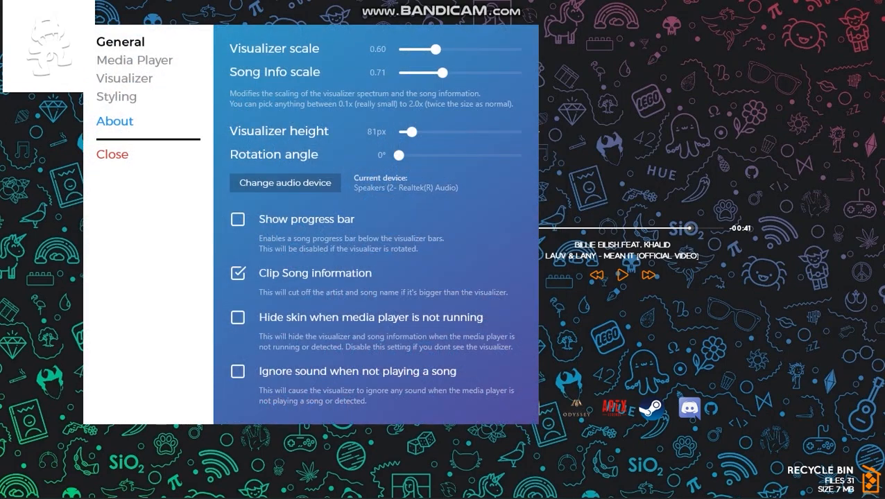
left_click(112, 155)
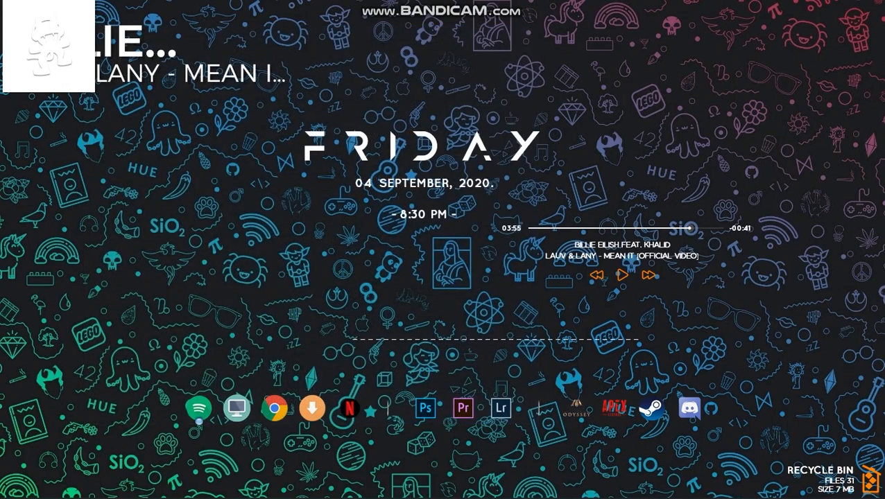
Move the Mond clock to the upper middle of the desktop and place the music player beneath it
left_click_drag(622, 251, 459, 273)
left_click_drag(421, 147, 445, 108)
left_click_drag(459, 273, 419, 262)
Unload the Song Information and Cover skins that overlap in the desktop's corner
right_click(111, 49)
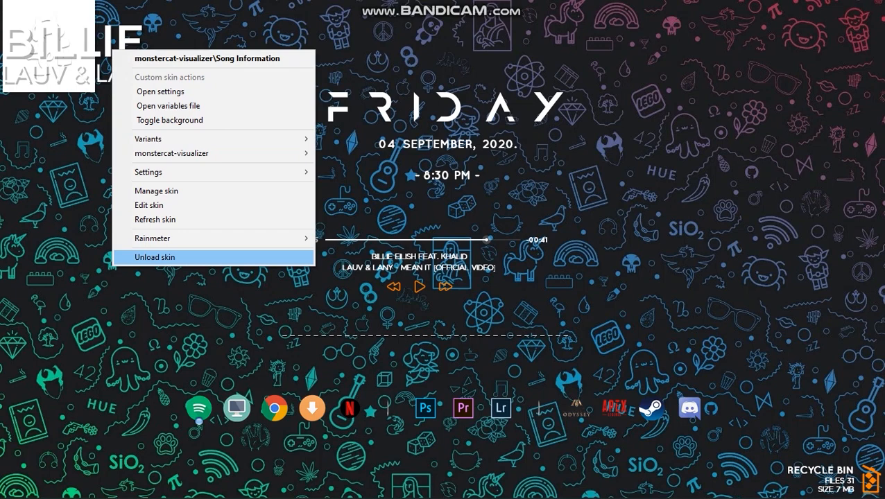
left_click(154, 257)
right_click(68, 34)
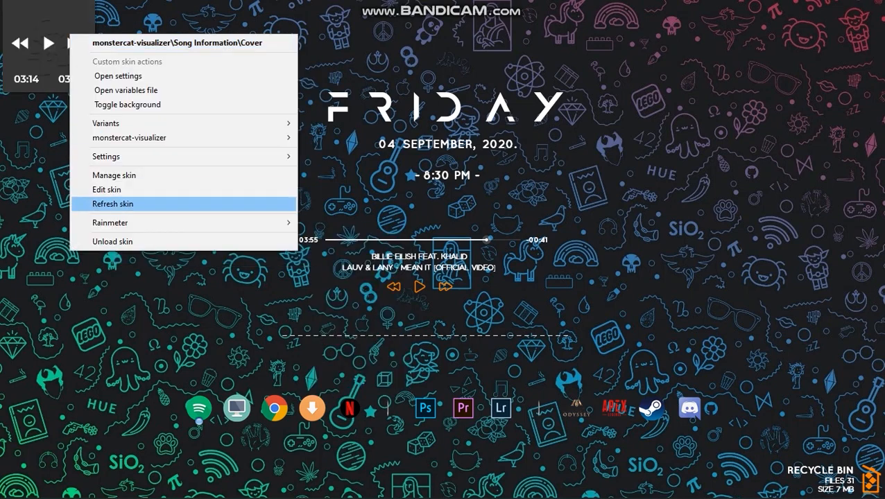
left_click(83, 241)
Fine-tune the clock and music player positions to line up above the visualizer, and briefly play the song to test the bars
left_click_drag(445, 108, 437, 105)
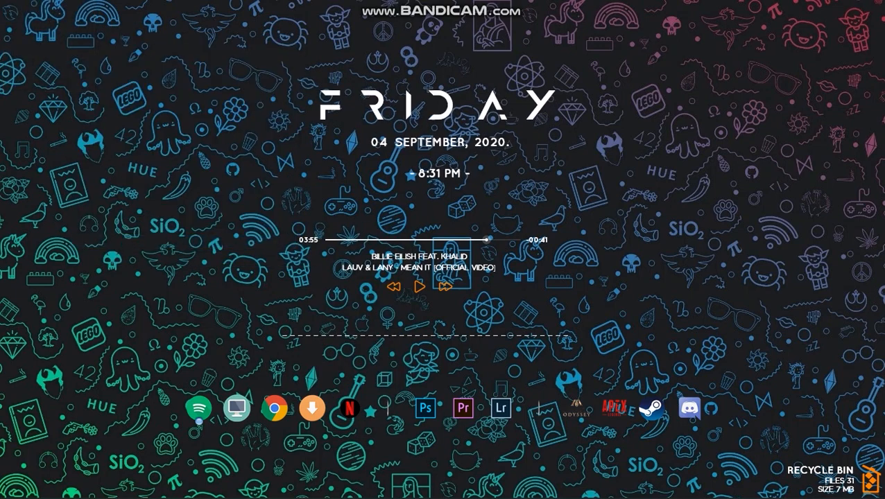
mouse_move(419, 262)
left_mouse_down()
mouse_move(426, 250)
mouse_move(430, 263)
left_mouse_up()
left_click_drag(437, 105, 425, 121)
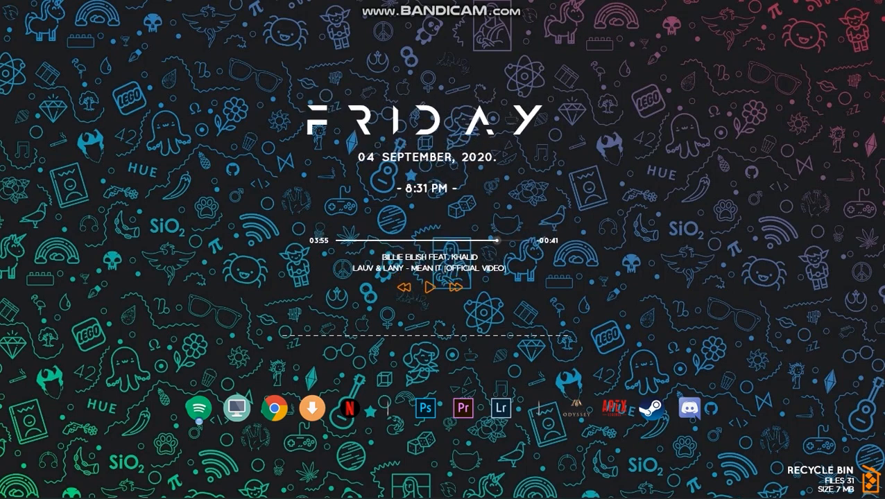
left_click(430, 287)
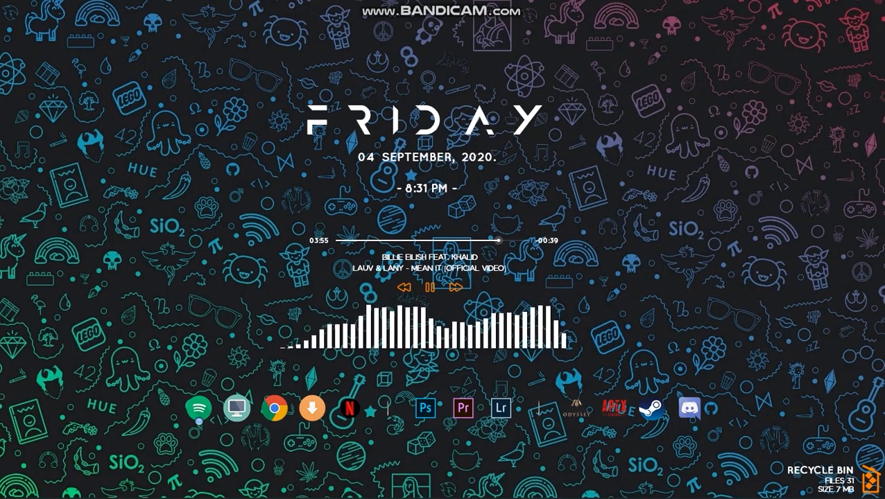
left_click(430, 287)
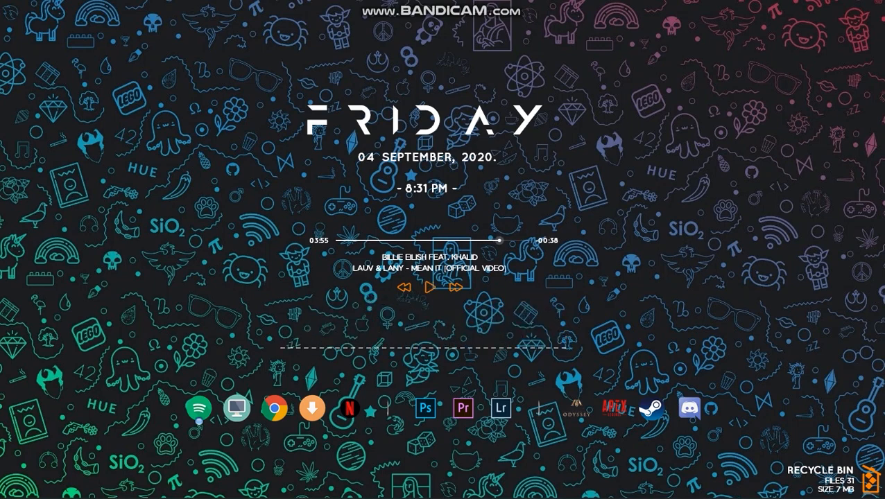
Choose the Netflix shortcut from the desktop's Netflix folder as the Netflix dock entry's target and confirm its properties
right_click(349, 409)
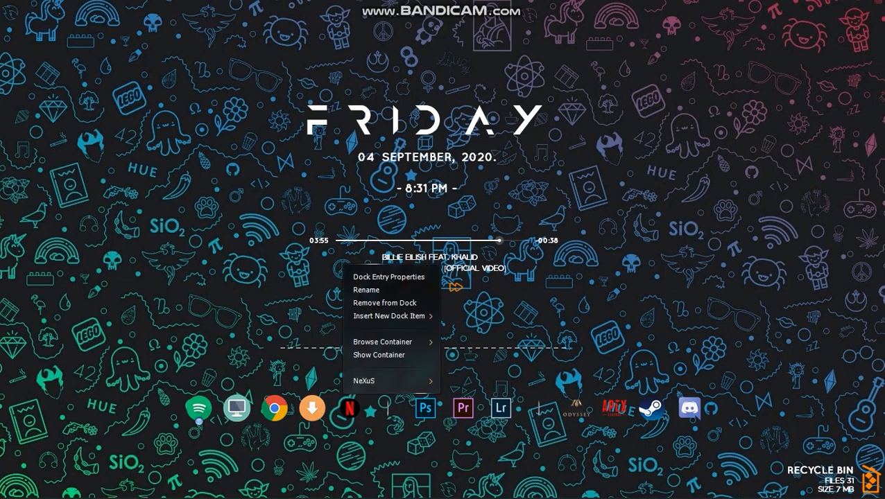
left_click(389, 277)
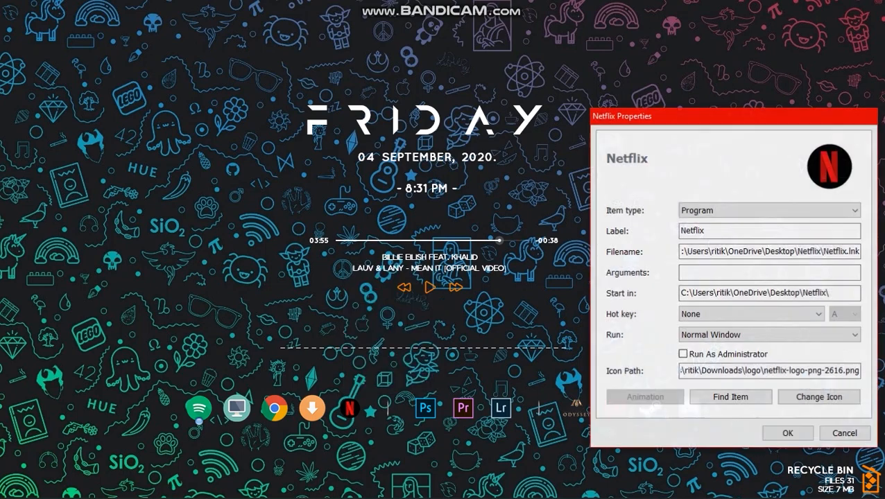
left_click(731, 397)
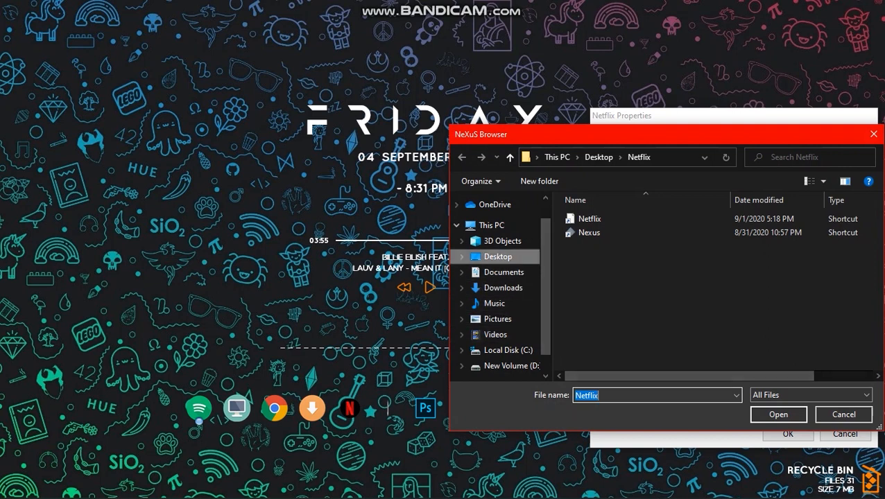
left_click(498, 257)
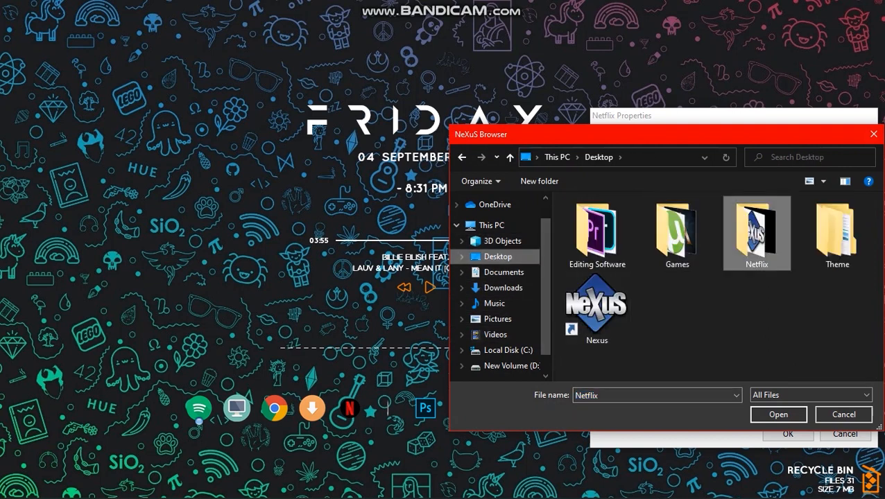
double_click(756, 232)
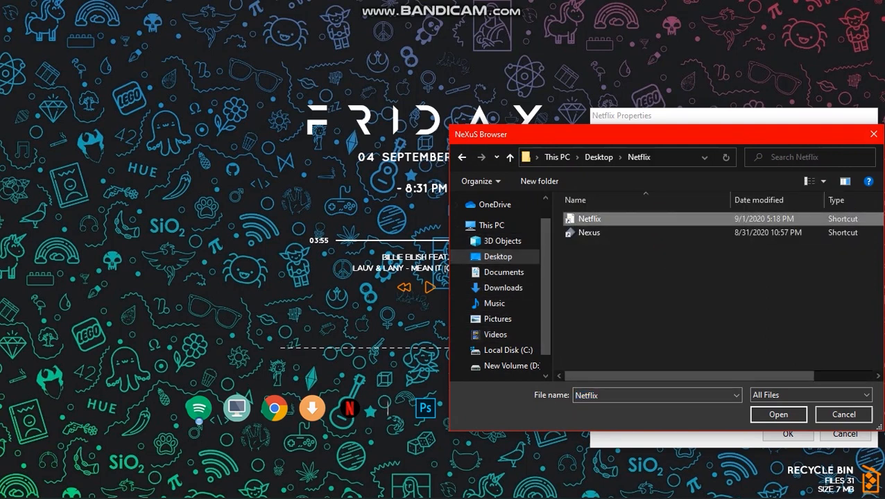
left_click(779, 415)
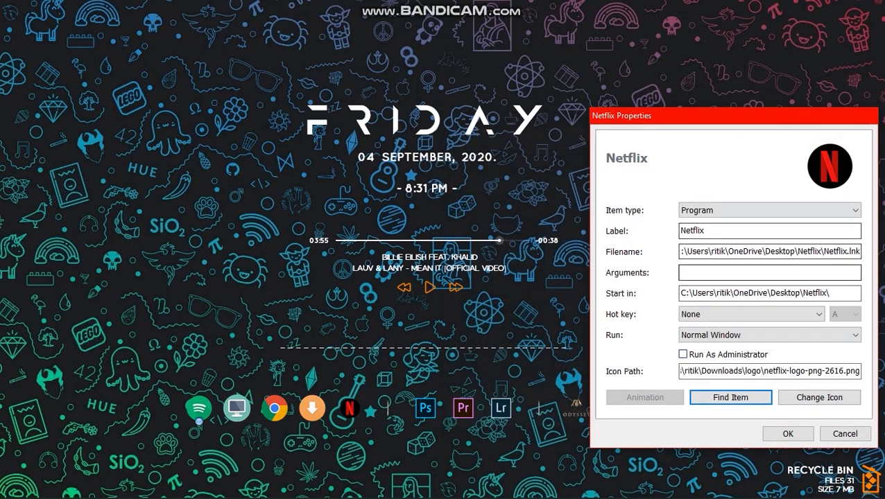
left_click(788, 433)
Turn off the Draggable setting for the monstercat-visualizer skin and the music player skin
right_click(736, 202)
left_click(769, 240)
right_click(456, 126)
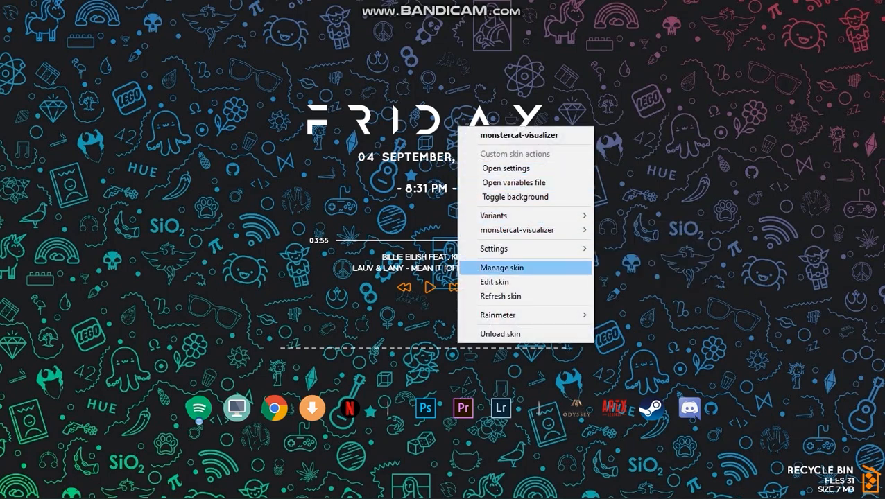
mouse_move(527, 248)
left_click(630, 297)
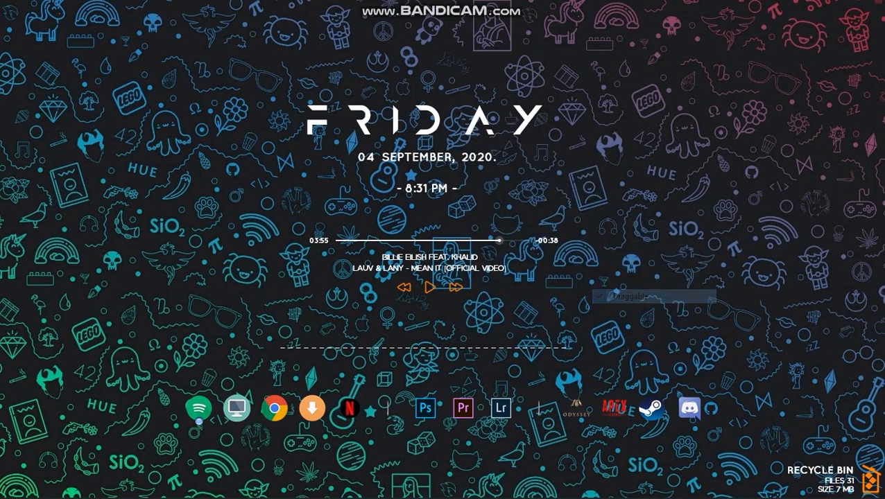
right_click(427, 259)
mouse_move(478, 320)
left_click(563, 365)
Turn the Mond clock skin's Draggable setting off and back on again
right_click(436, 167)
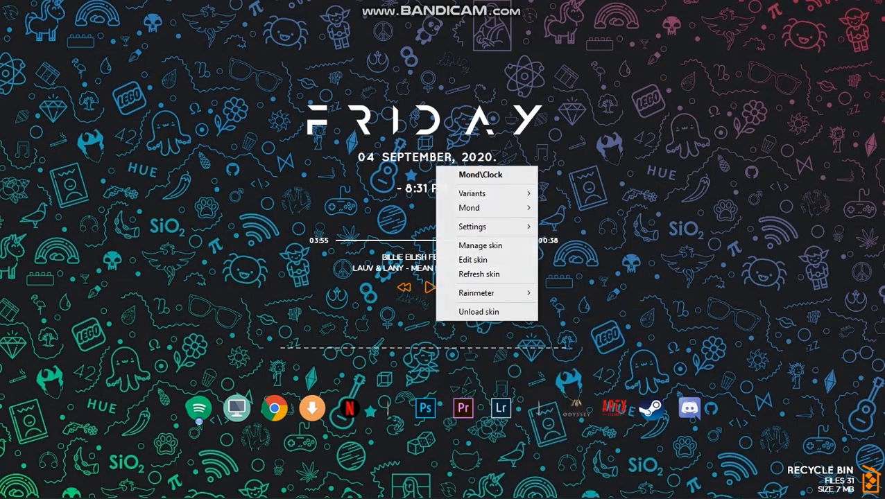
mouse_move(485, 227)
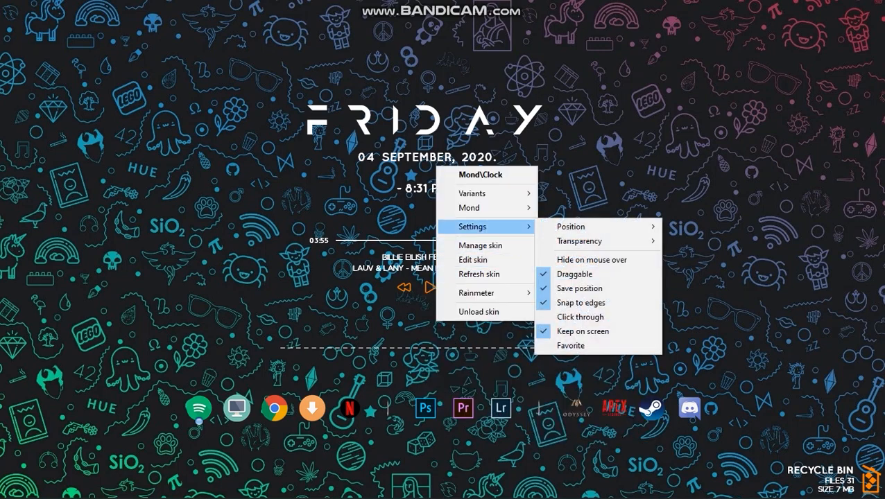
left_click(574, 274)
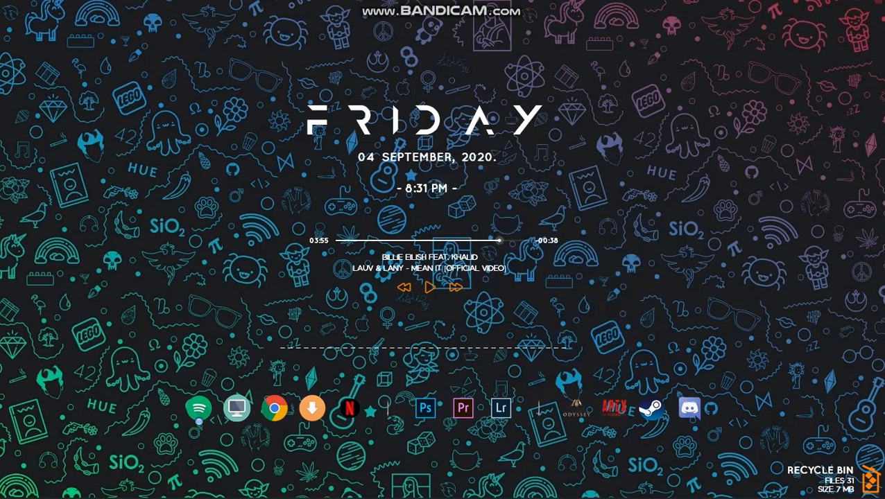
right_click(445, 142)
mouse_move(486, 202)
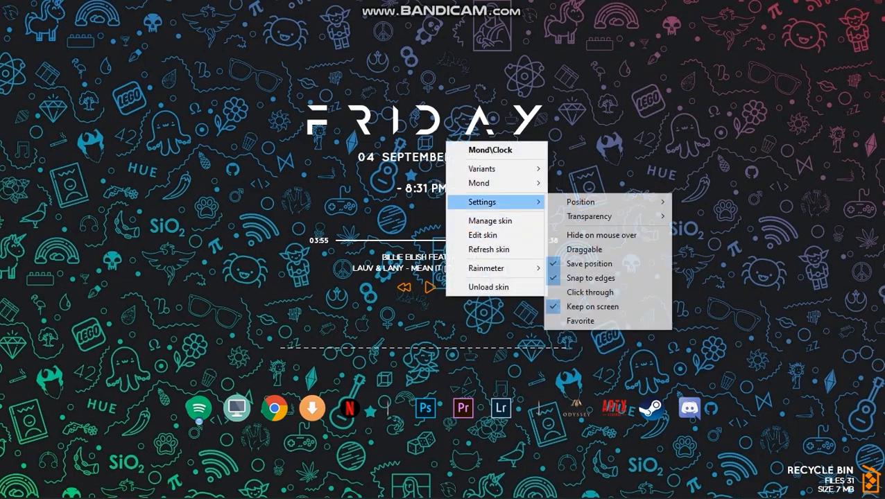
left_click(584, 249)
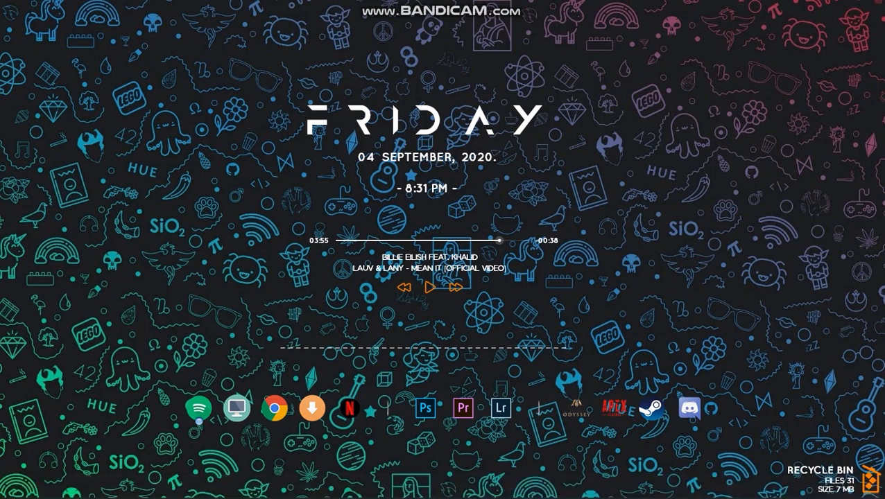
Open the Rainmeter manager and load the Mond skin's Settings.ini
left_click(757, 487)
left_click(732, 434)
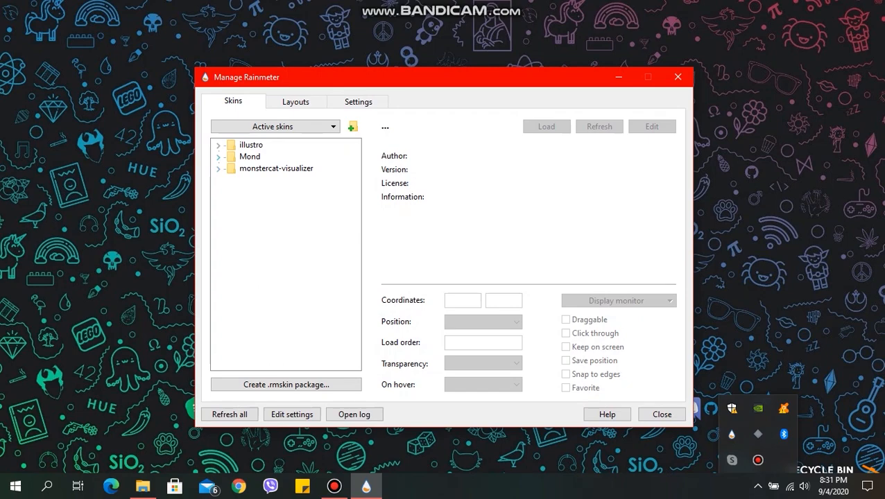
left_click(219, 157)
left_click(231, 204)
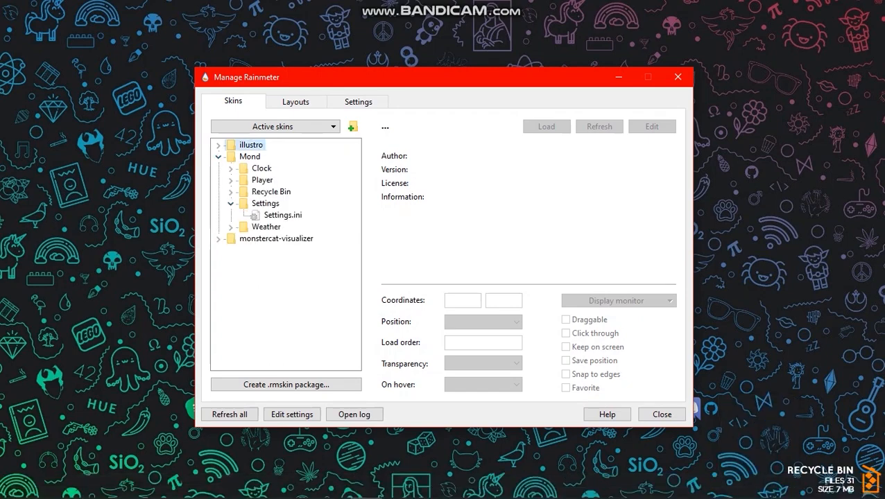
left_click(282, 215)
left_click(546, 127)
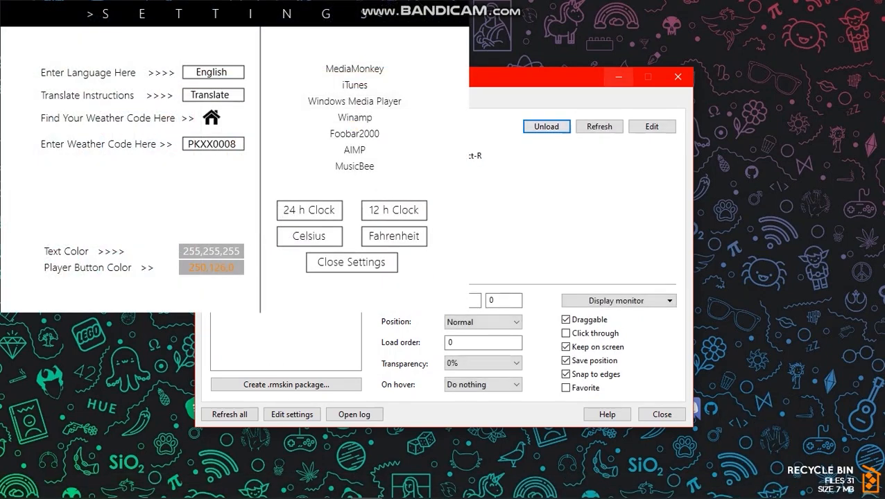
Minimize the Rainmeter manager, set the Mond player button color to red (250,0,17), and close the Mond settings
left_click(619, 77)
left_click(212, 268)
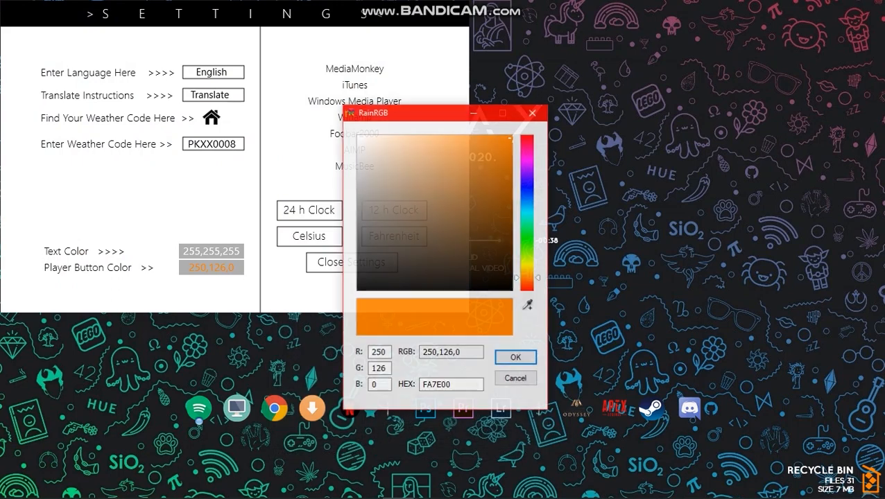
left_click_drag(527, 141, 528, 136)
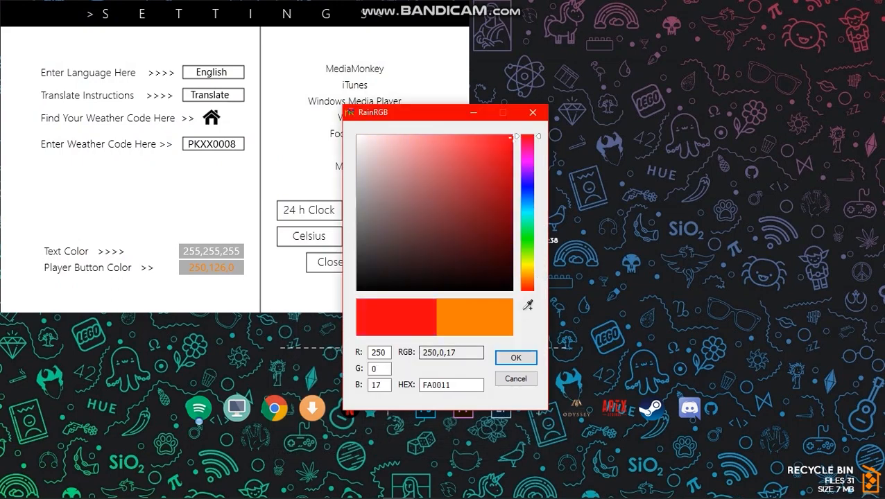
left_click(516, 357)
left_click(352, 262)
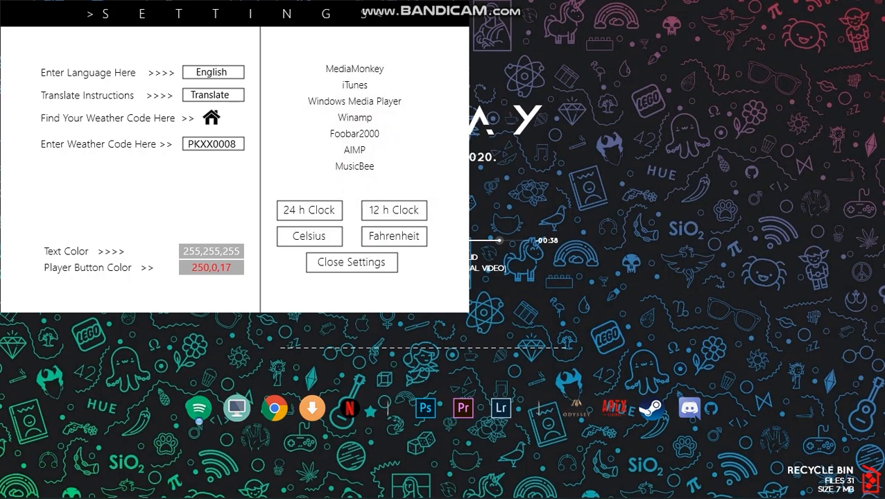